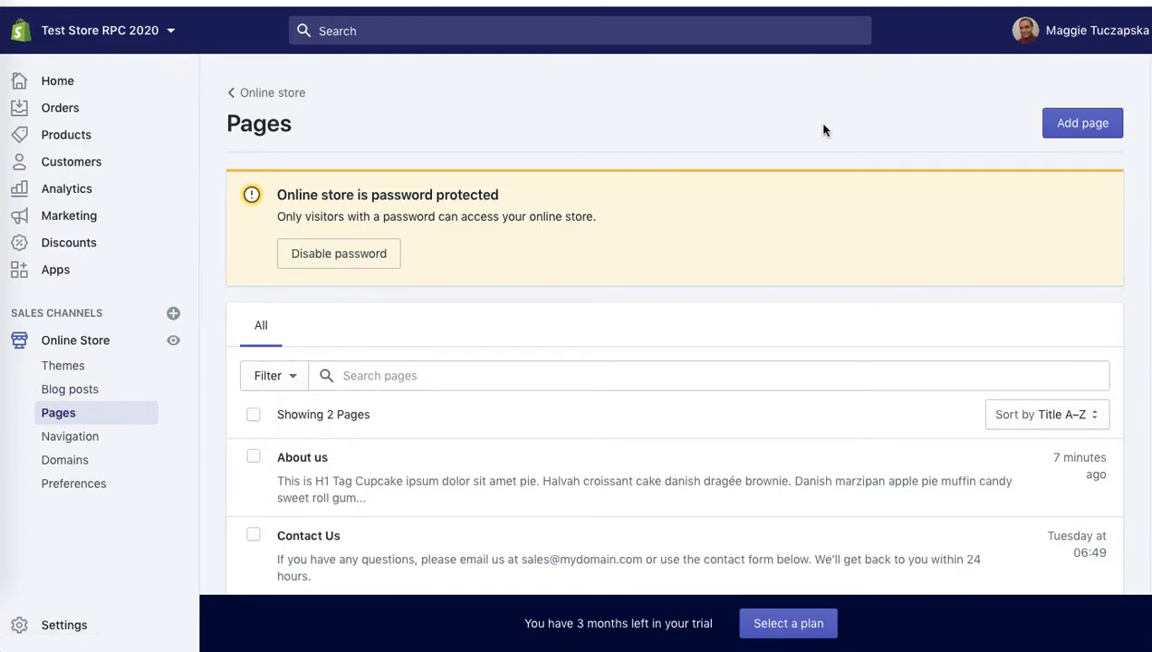
Step: Add a new online store page titled "Shipping Page"
left_click(1079, 130)
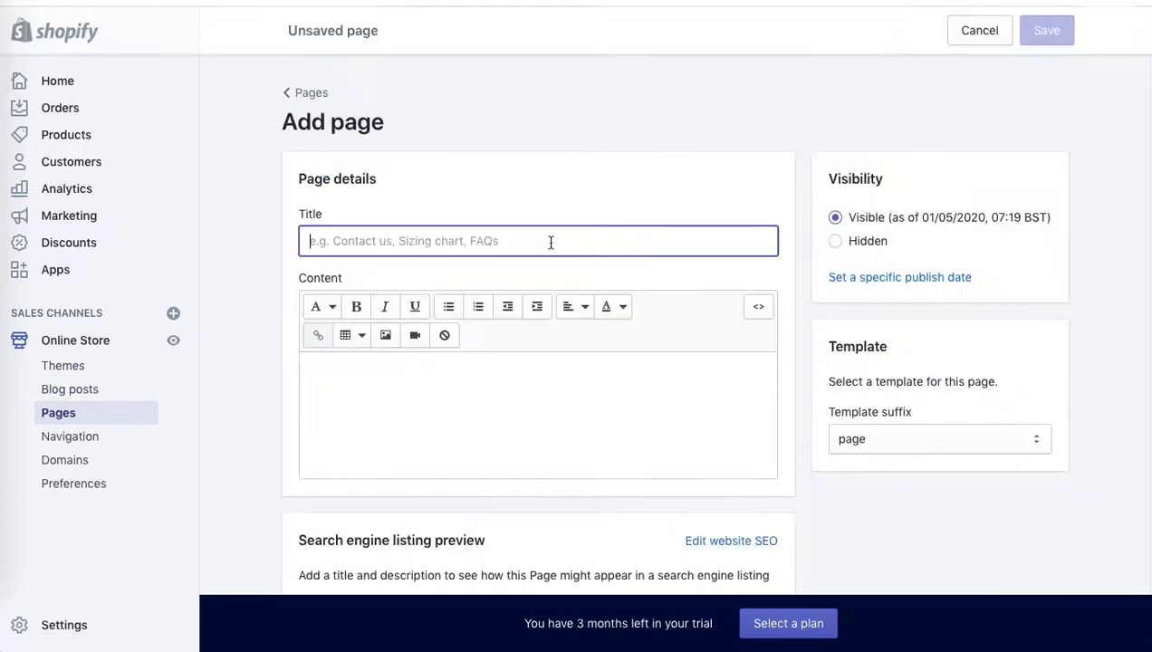
type("Shipping Page")
left_click(829, 114)
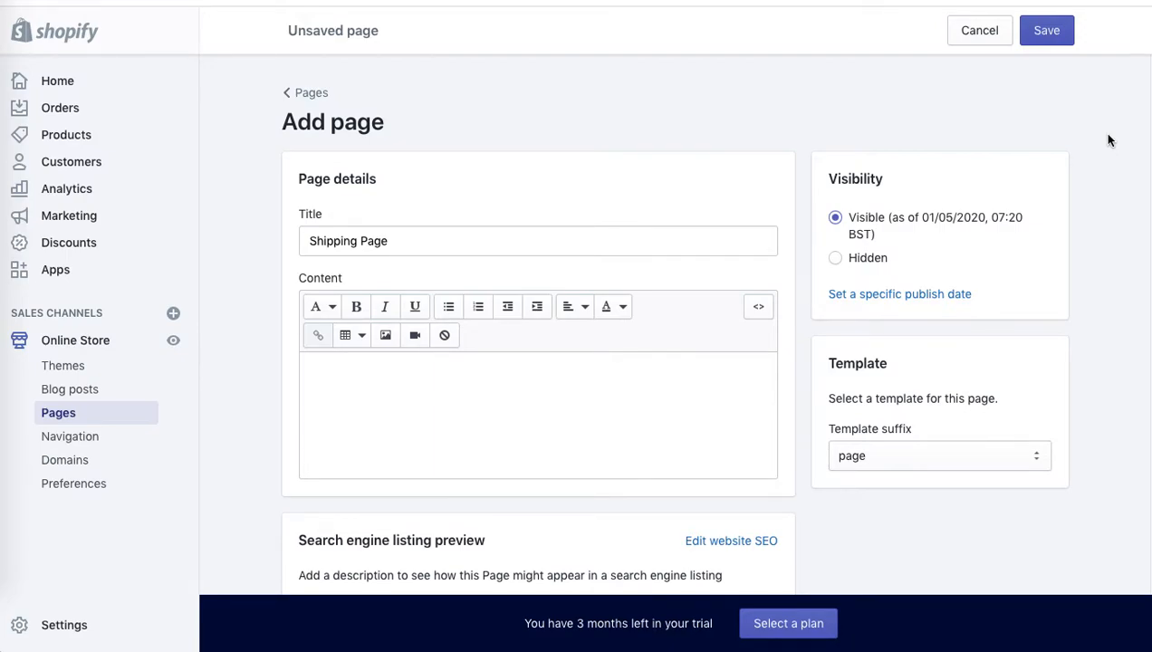
Step: Review the template options for the page and choose the "page" template suffix
scroll(836, 116, "down", 2)
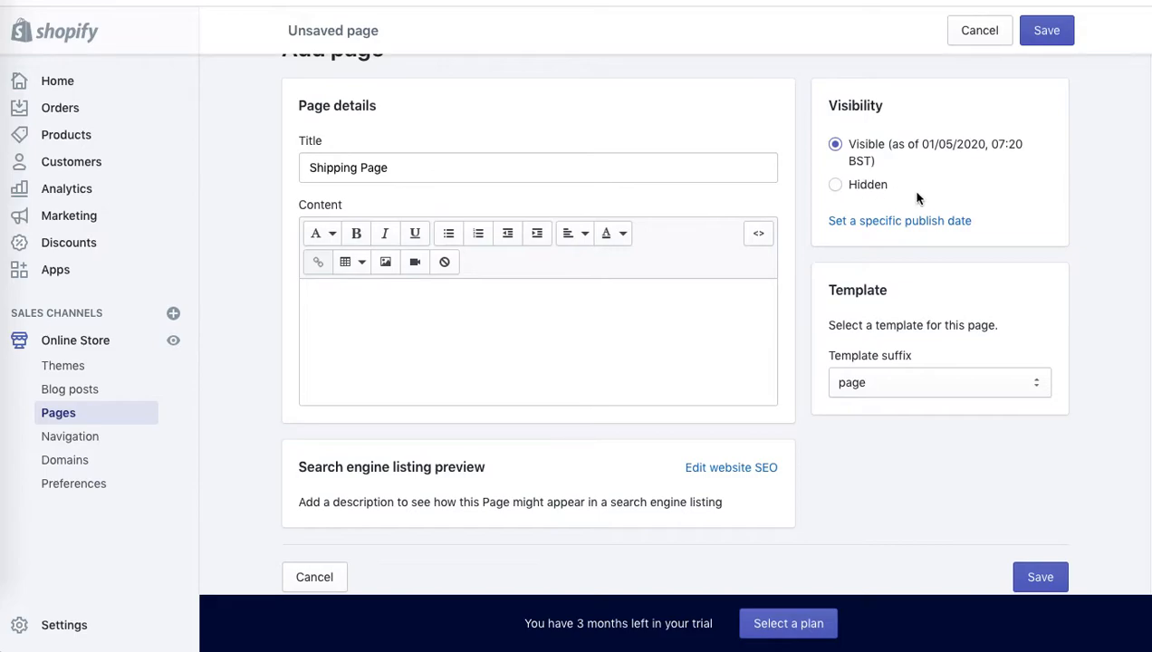
left_click(970, 386)
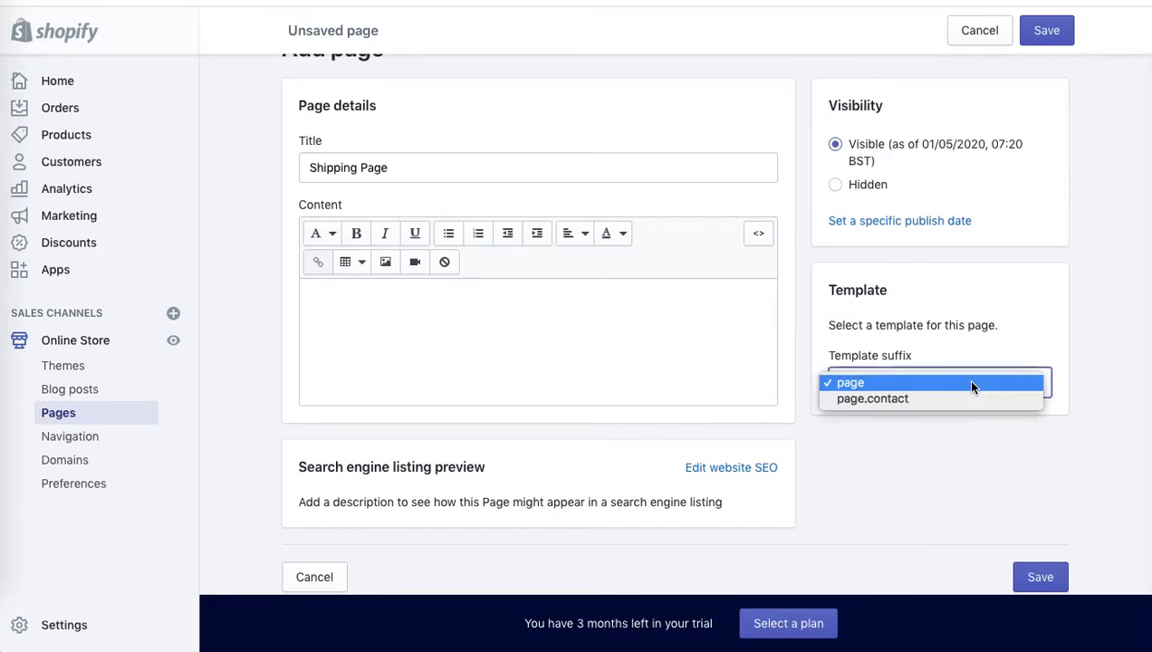
left_click(971, 387)
left_click(1095, 341)
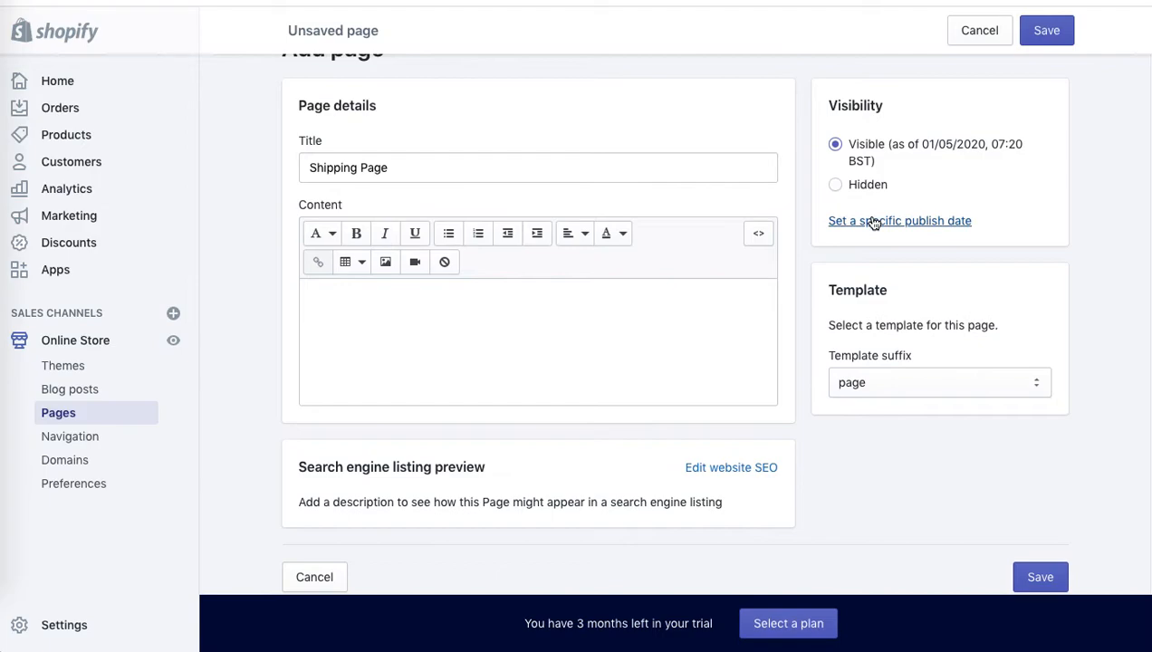
Step: Paste the Cupcake ipsum placeholder paragraphs into the page content and check the search engine listing preview
left_click(483, 316)
key("ctrl+v")
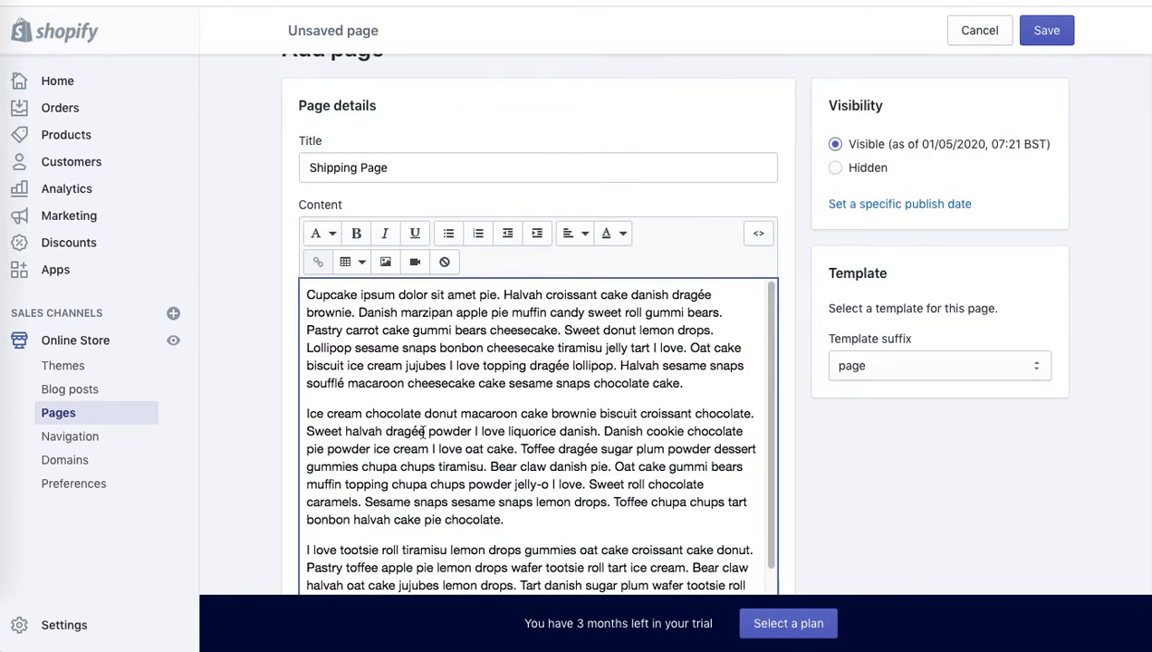
left_click(735, 203)
scroll(671, 320, "down", 5)
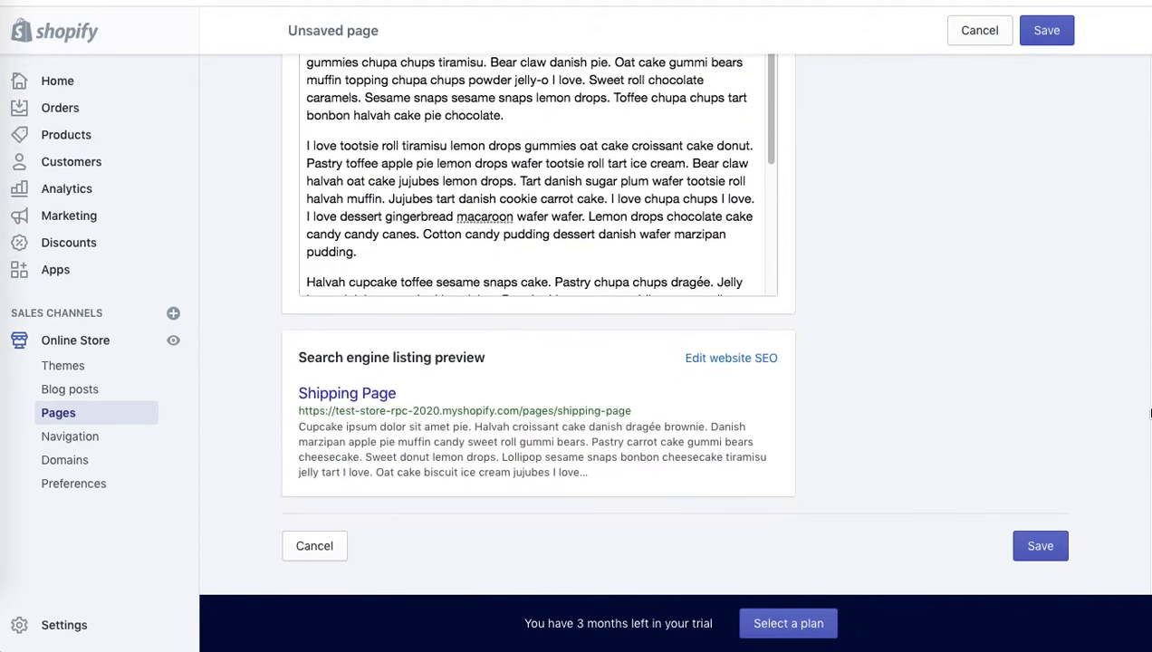
scroll(671, 320, "up", 6)
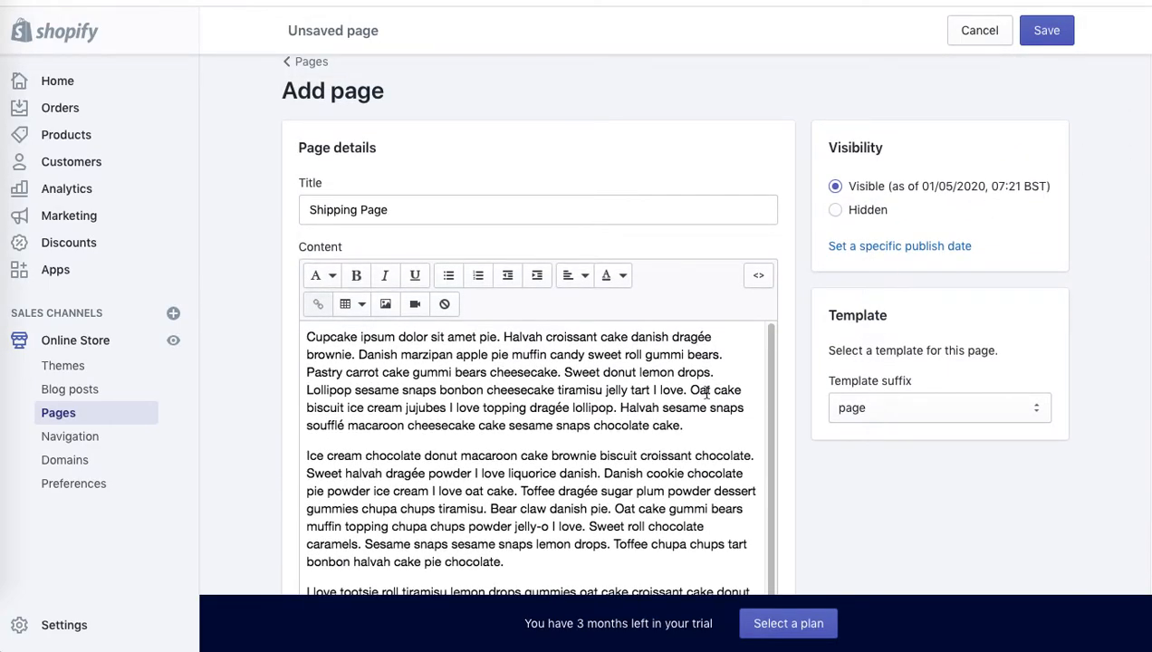
Step: Insert a table on a new line above the first paragraph of the page content
left_click(306, 336)
key("Return")
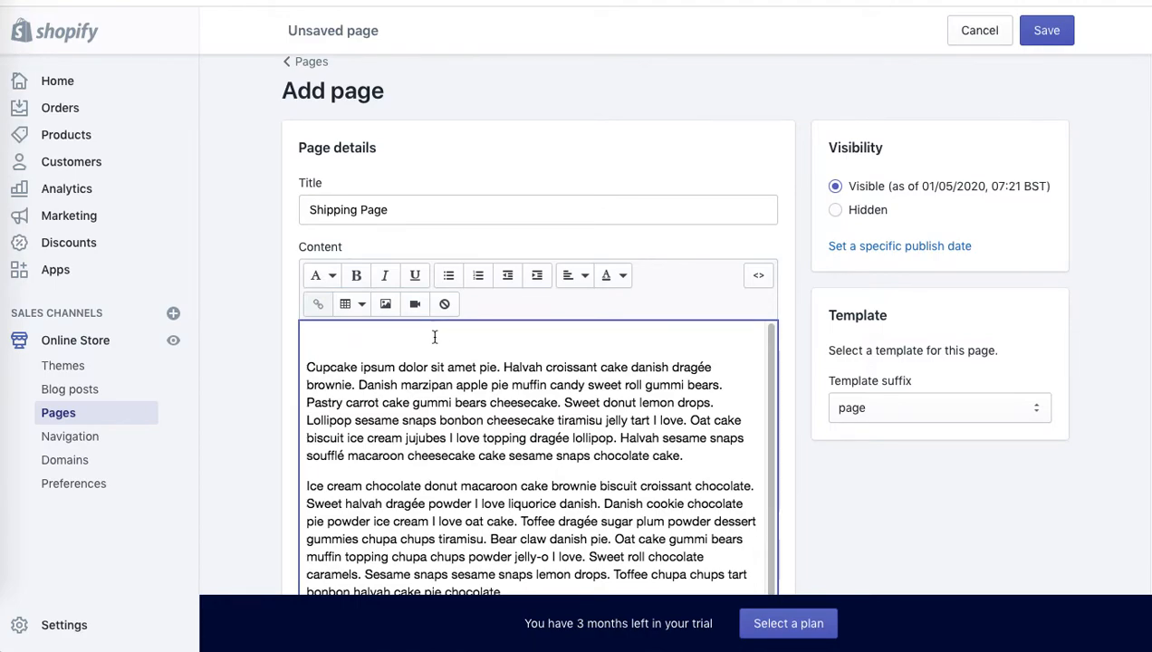
left_click(354, 308)
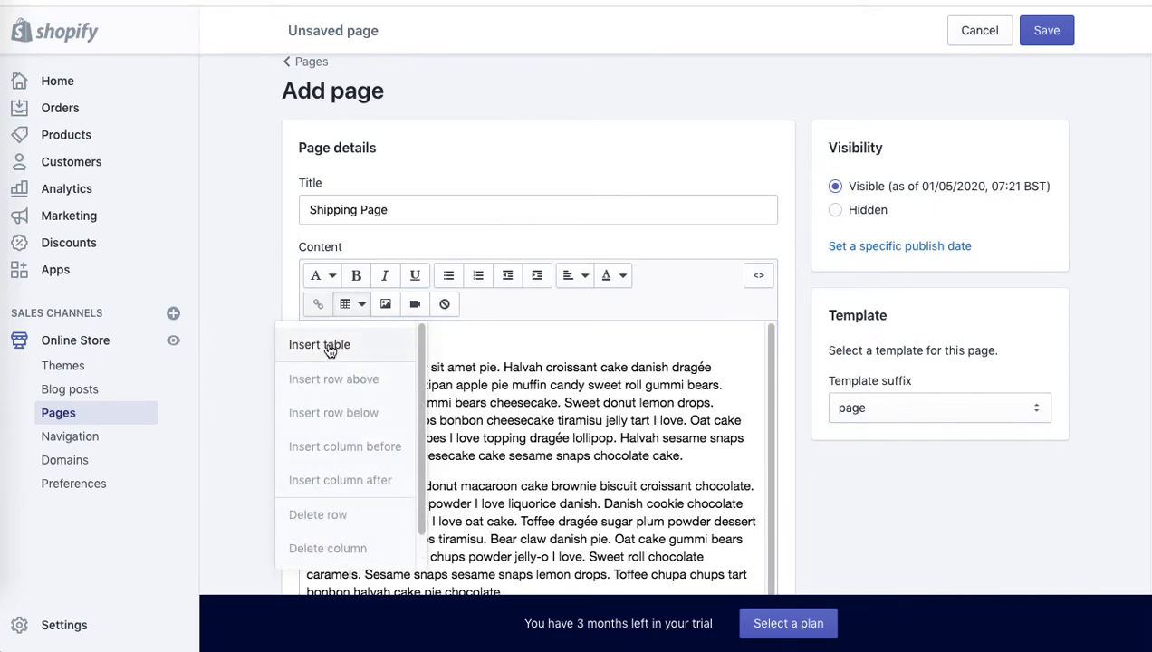
left_click(326, 346)
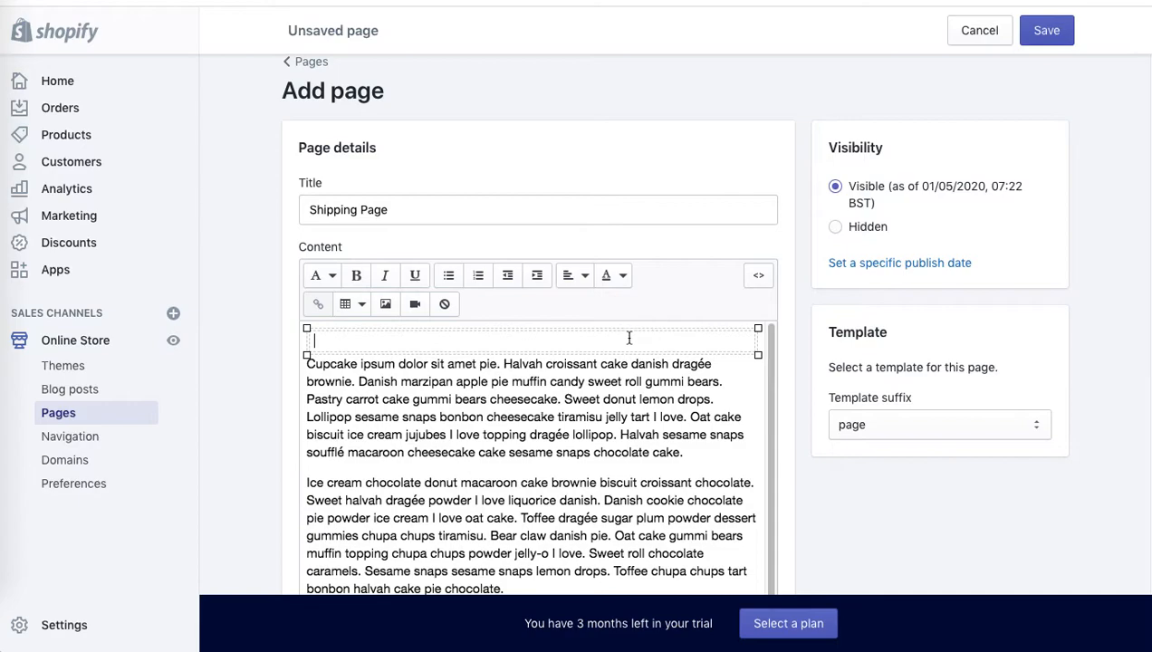
Step: Extend the table to four rows by inserting one row above and two rows below
left_click(360, 309)
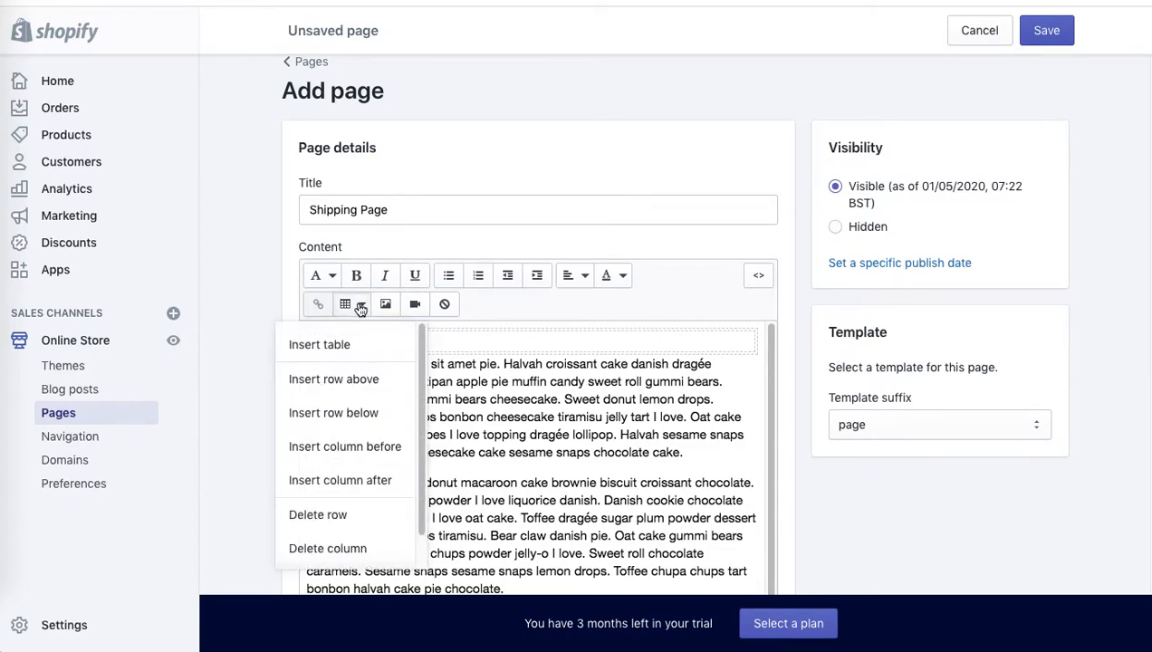
left_click(335, 385)
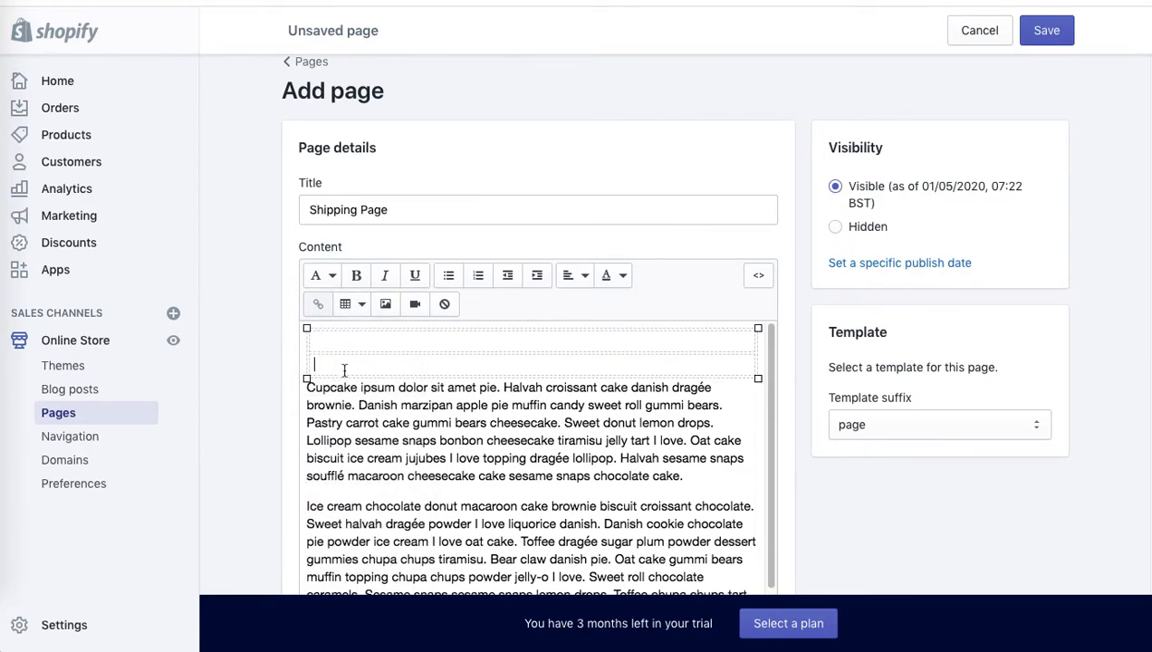
left_click(360, 308)
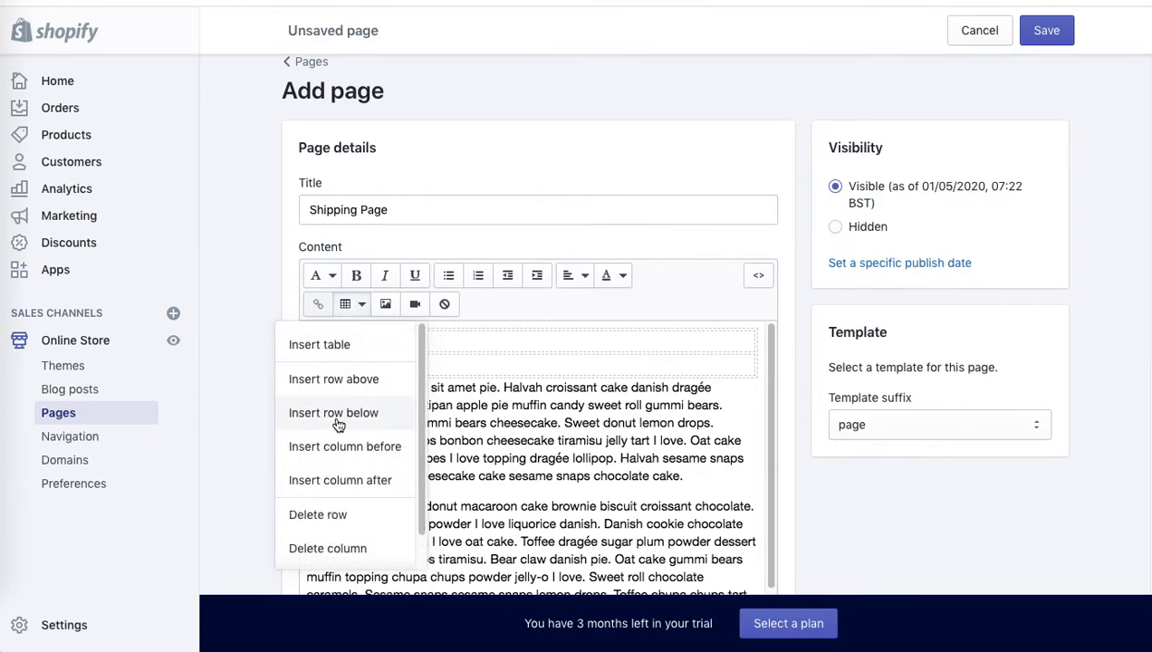
left_click(375, 411)
left_click(362, 304)
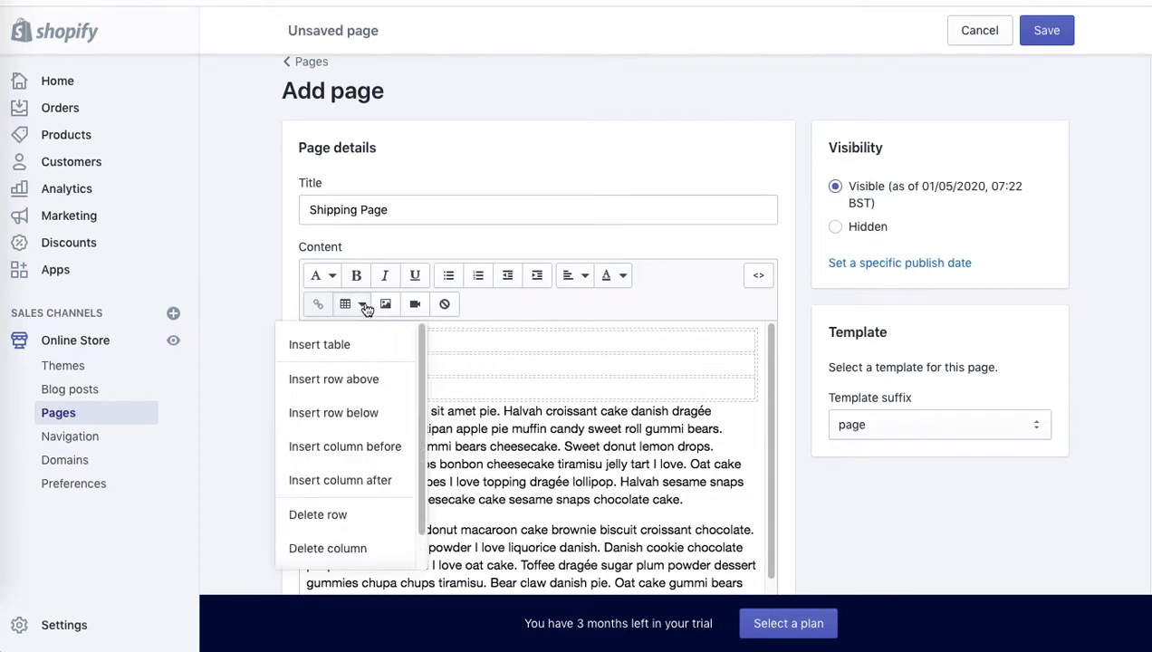
left_click(344, 415)
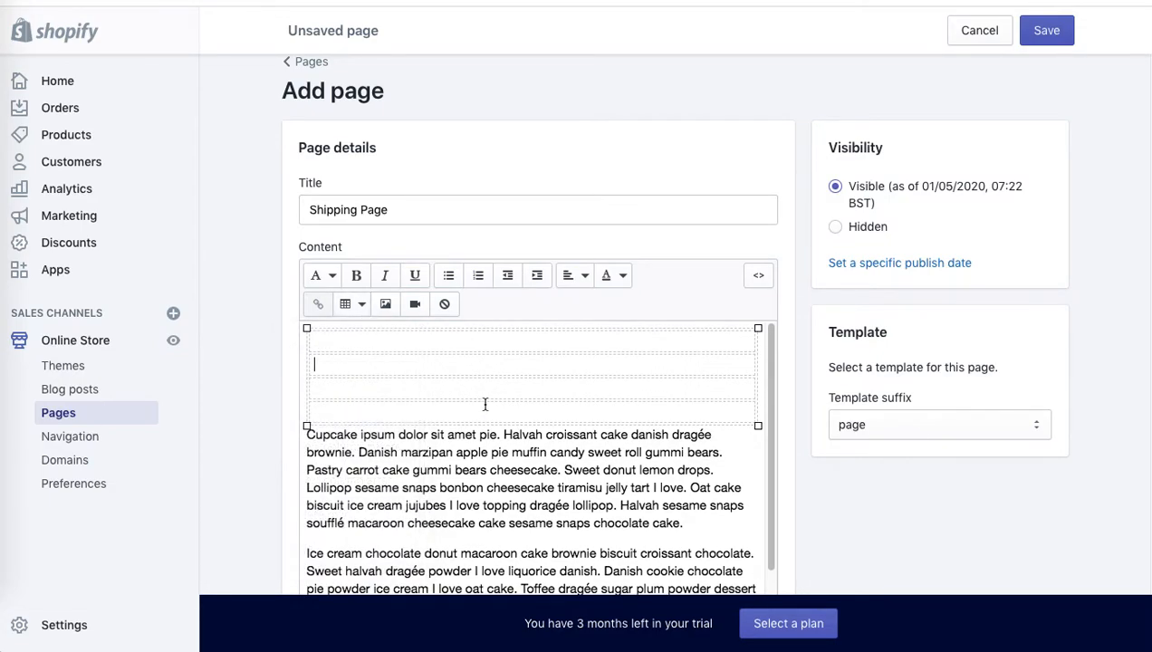
Step: Extend the table to three columns by inserting one column before and one after
left_click(362, 306)
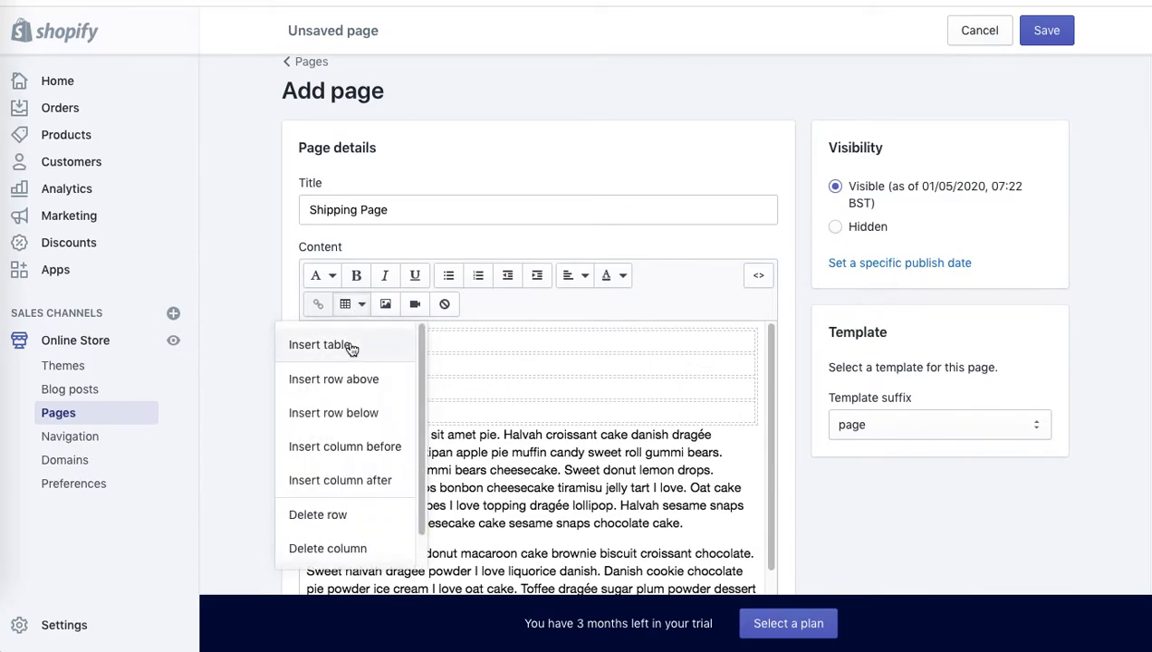
left_click(343, 452)
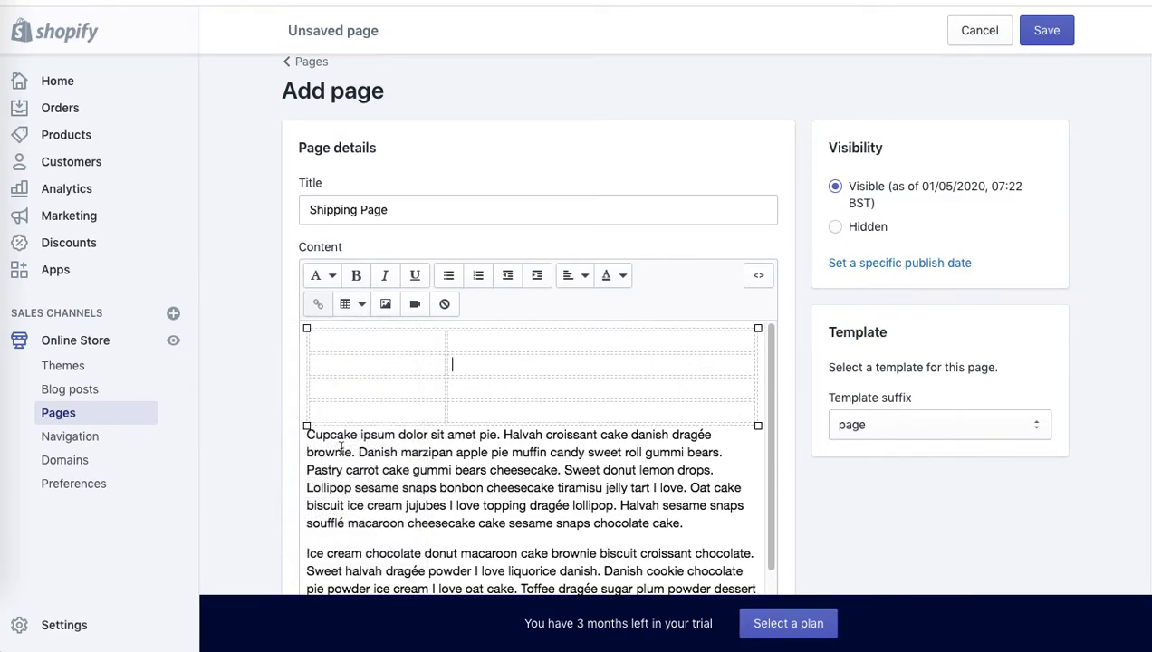
left_click(361, 305)
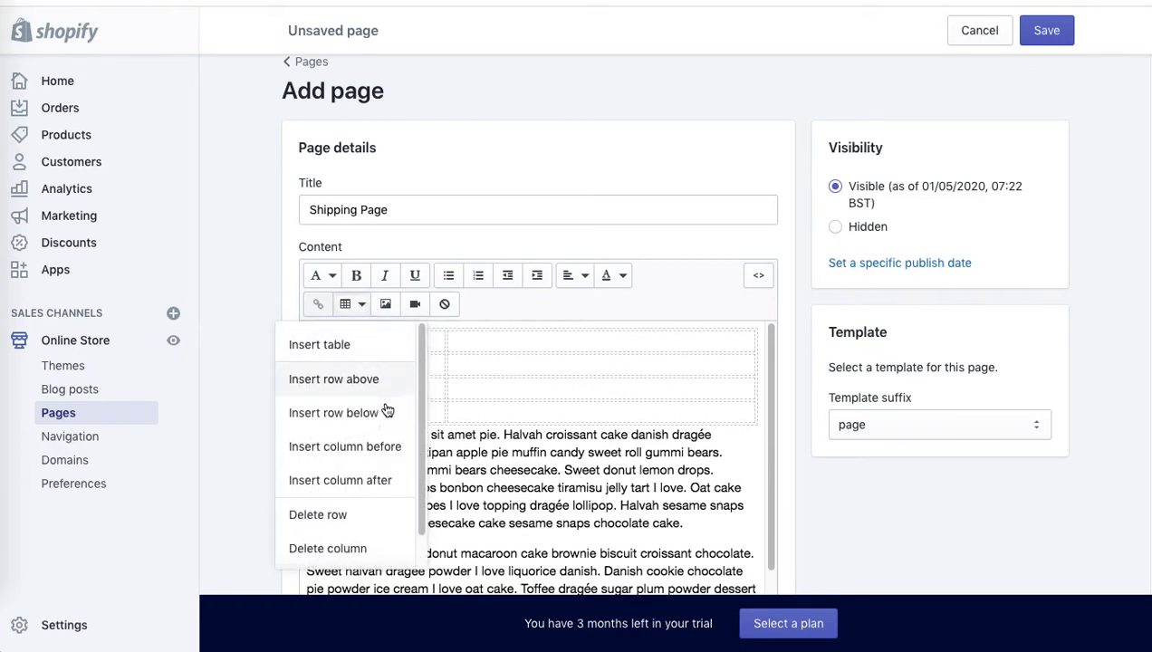
left_click(350, 480)
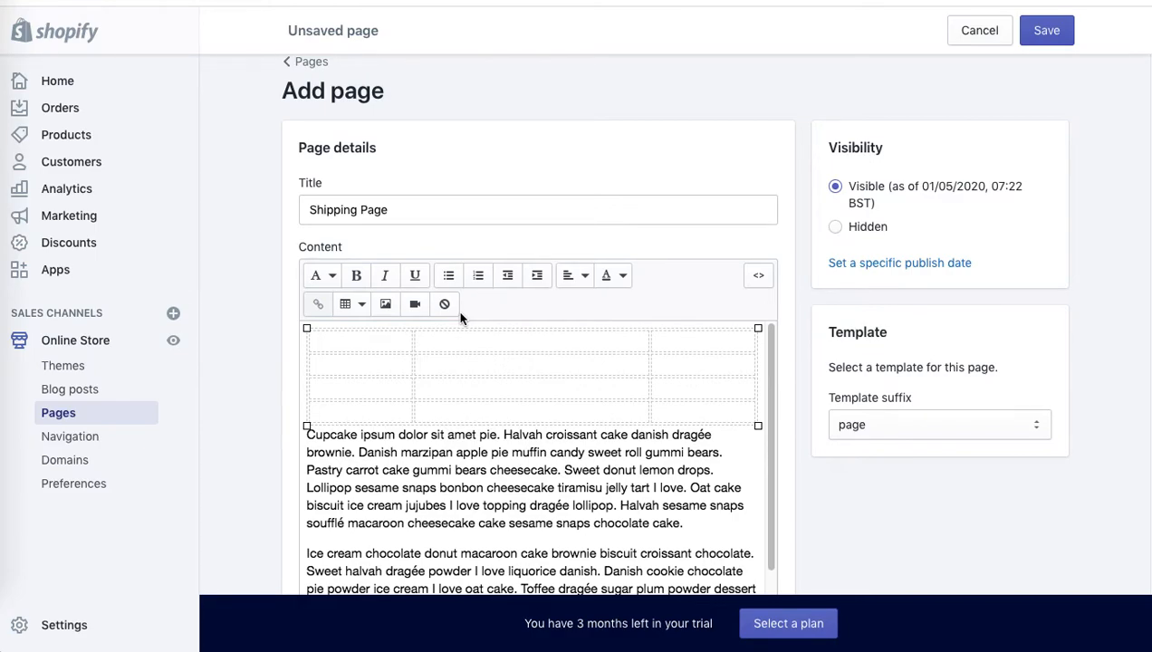
Step: Fill the table rows with placeholder text tt, hh, yy and tt, then save the page and view it in the store
left_click(357, 337)
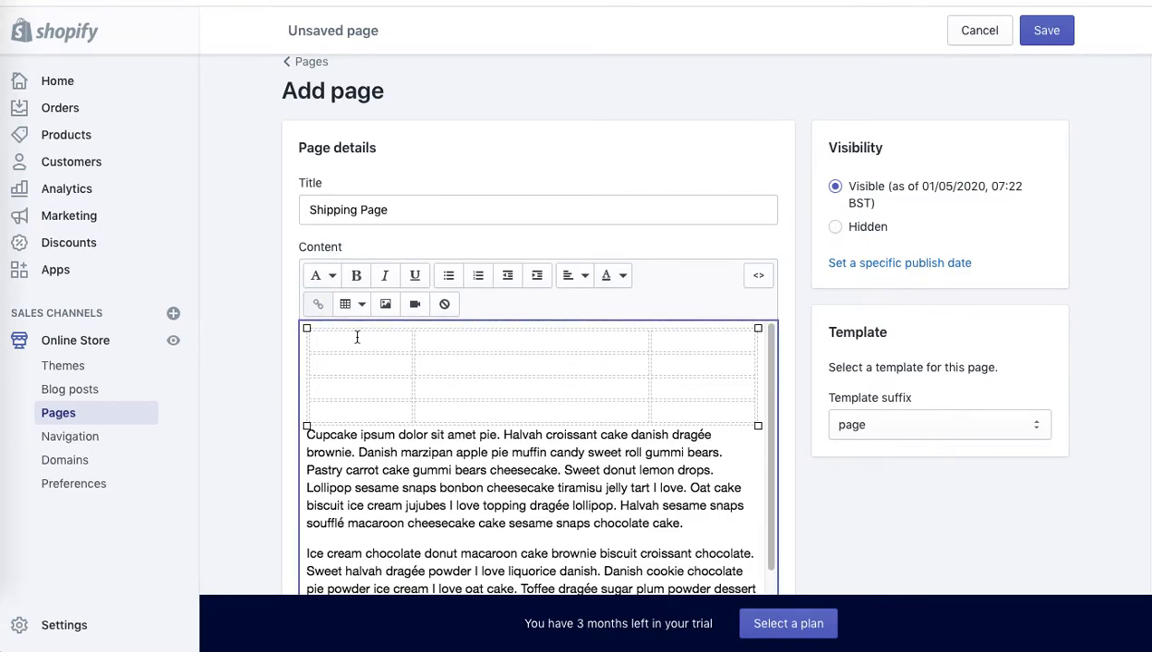
left_click(1046, 35)
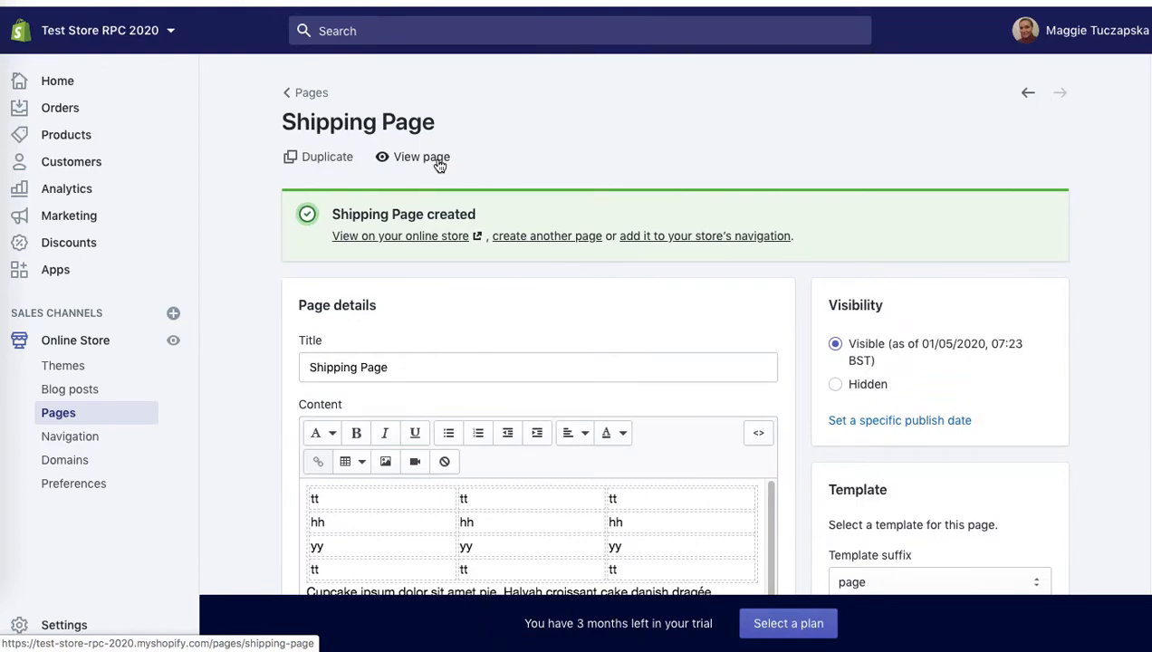
left_click(439, 163)
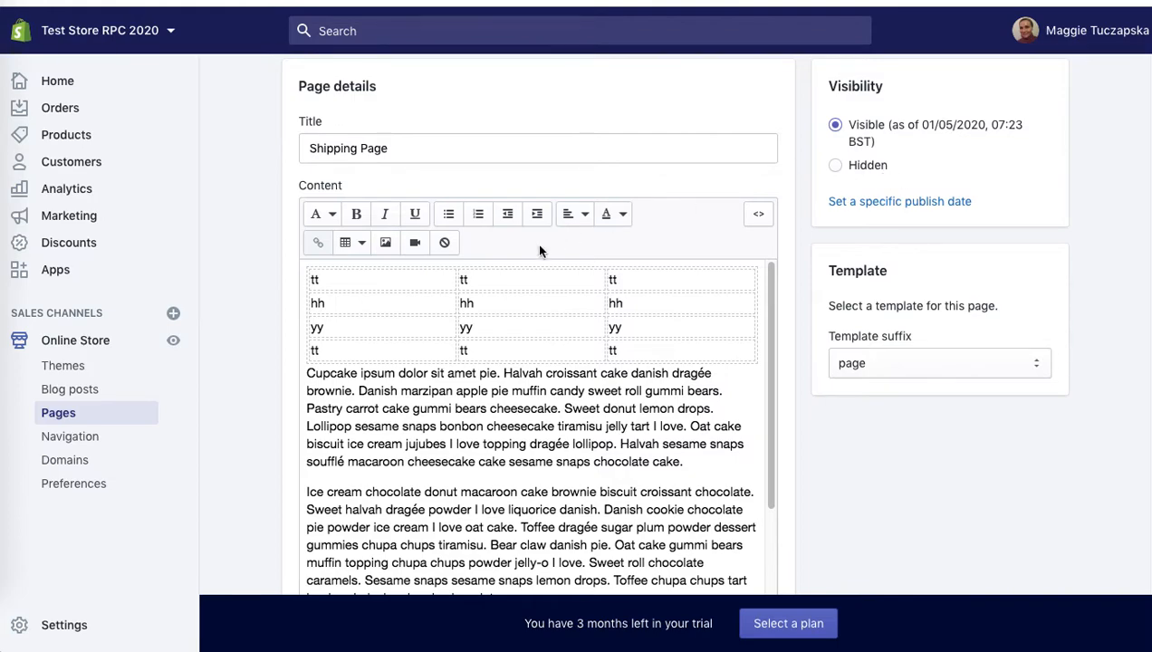
Step: Enter the table headers "Delivery rate", "USA" and "Worldwide" and the row labels "Standard", "Expedited" and "FREE Delivery"
left_click(358, 281)
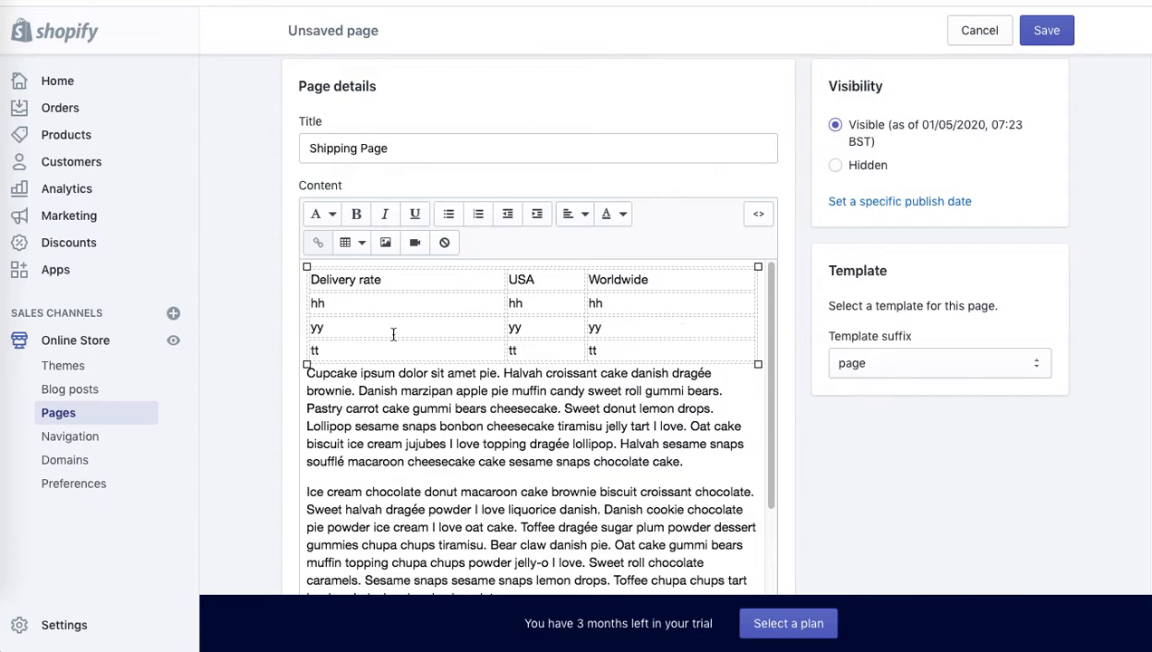
left_click(350, 303)
left_click_drag(350, 303, 365, 292)
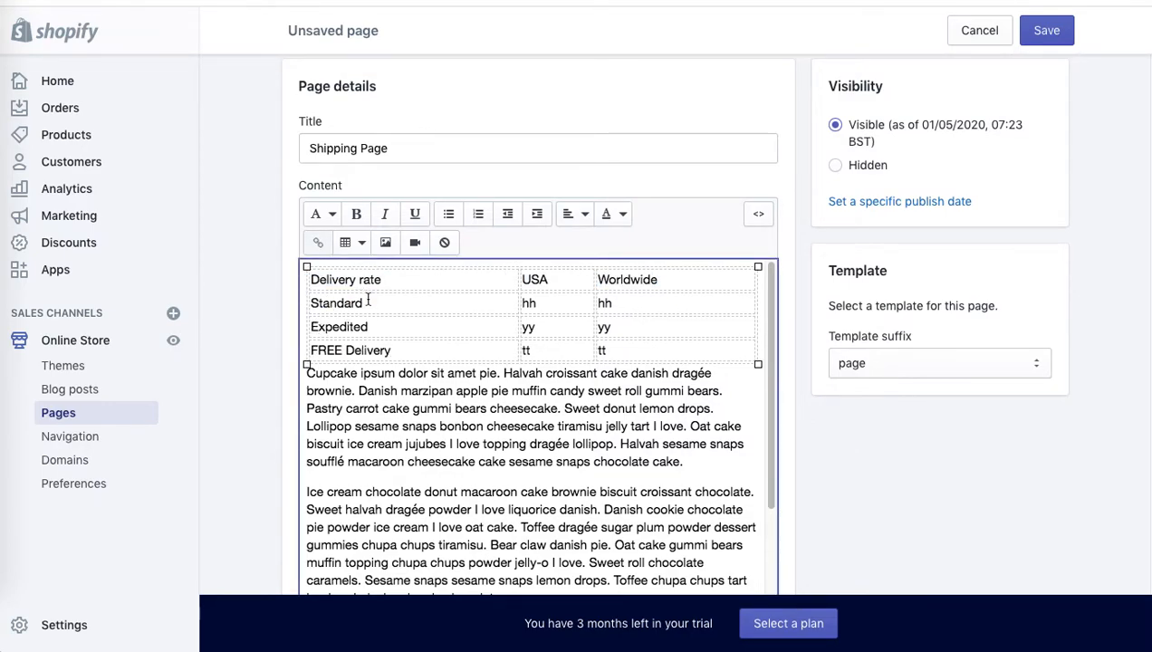
left_click(371, 304)
left_click(397, 350)
Step: Format the table's header row and first-column labels as headings, starting with Heading 3, and save the page
left_click_drag(397, 351, 607, 280)
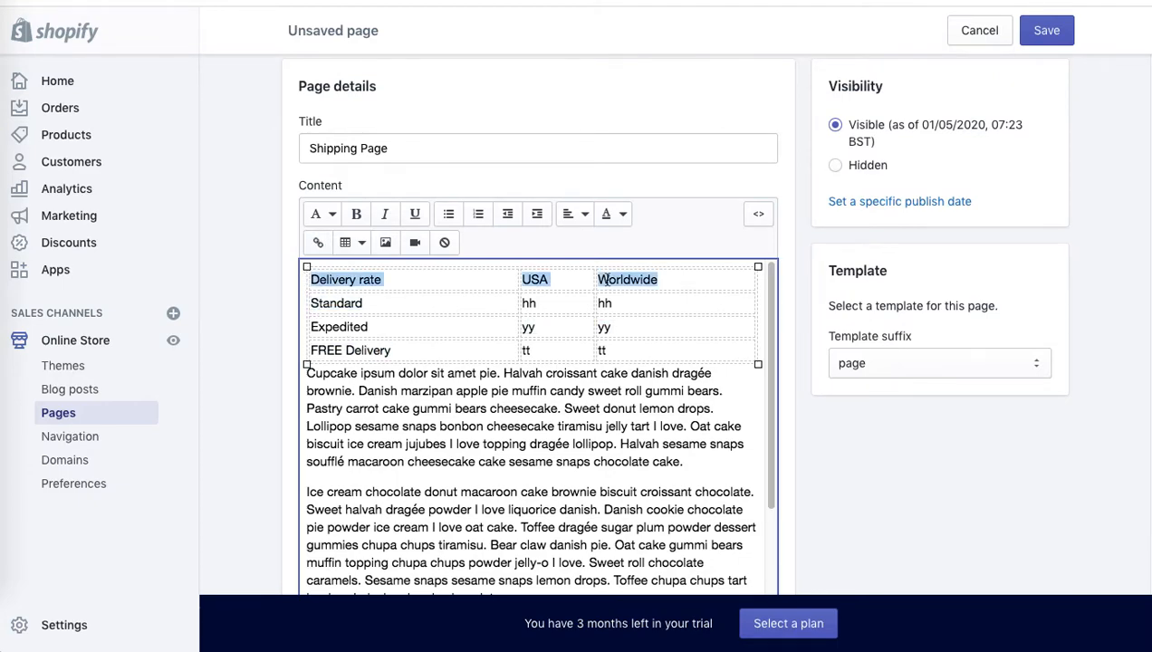
left_click(335, 215)
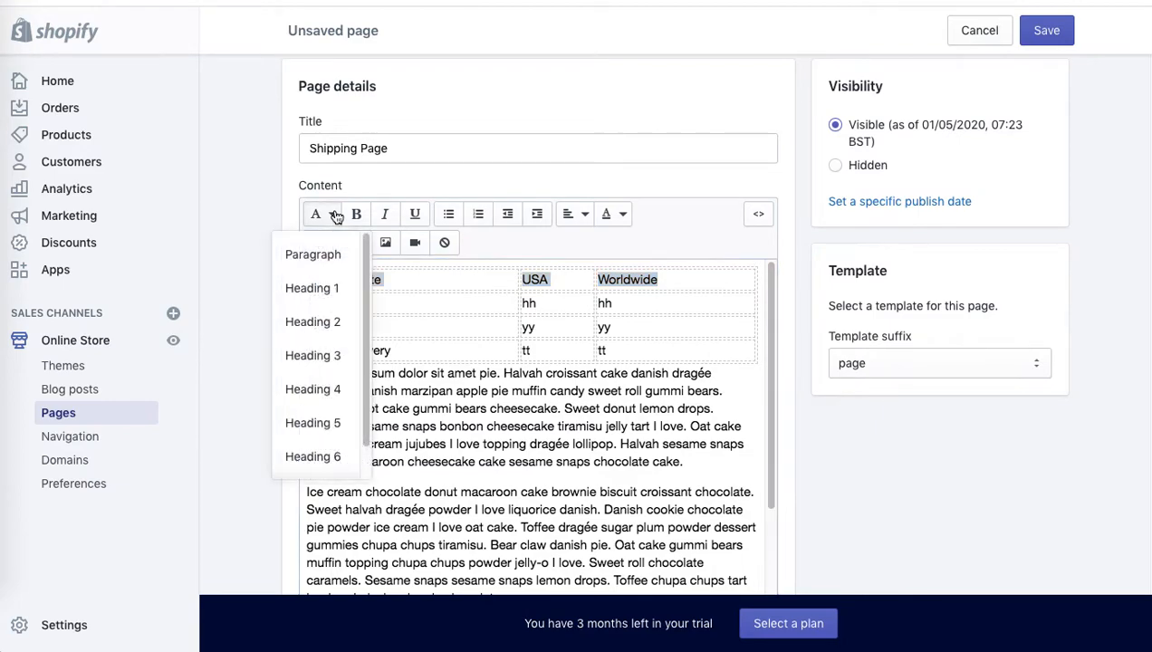
left_click(324, 356)
left_click(390, 367)
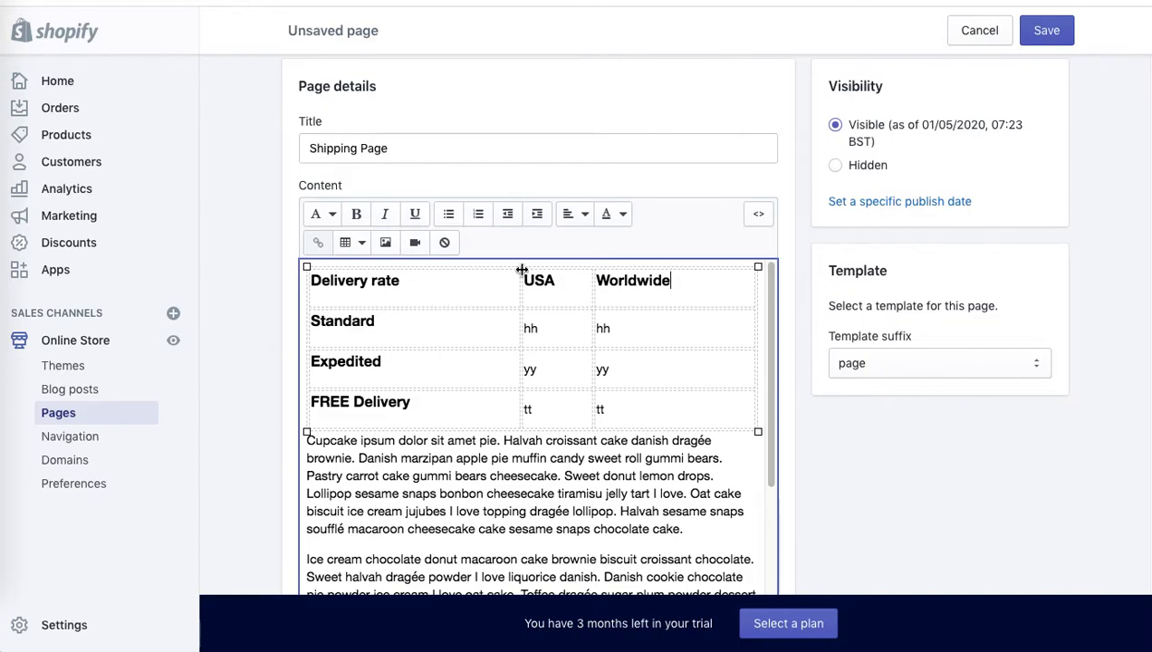
left_click(1046, 30)
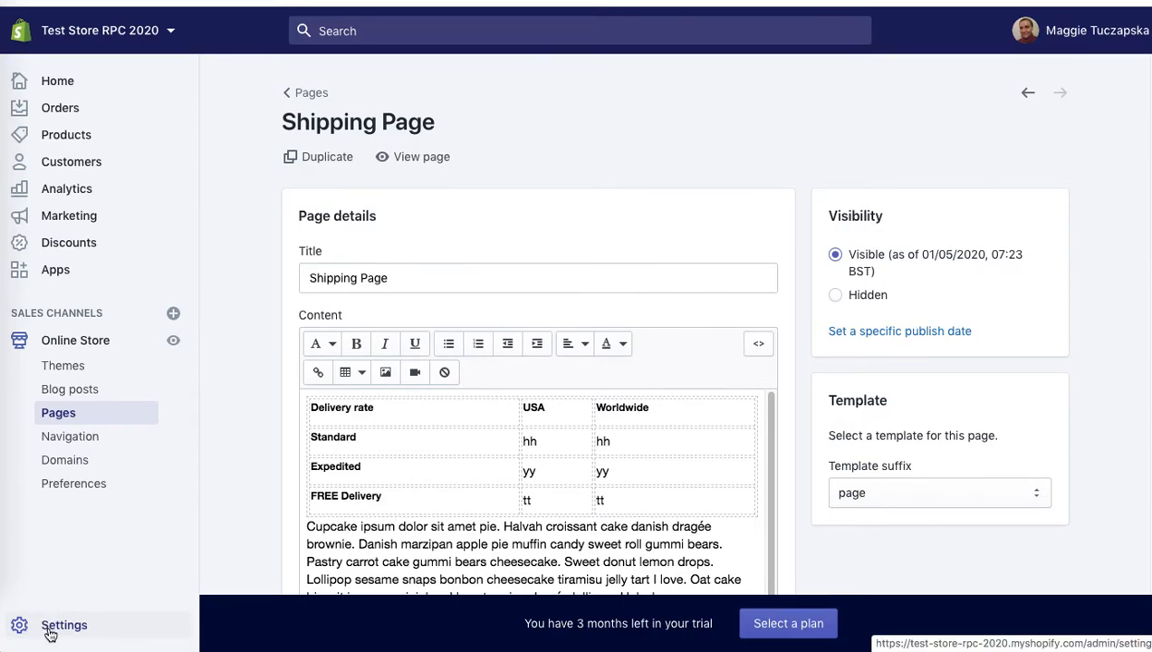
Step: Open the general shipping rates in the store's shipping settings and examine the Domestic, Europe and Rest of World rates
left_click(50, 631)
left_click(387, 429)
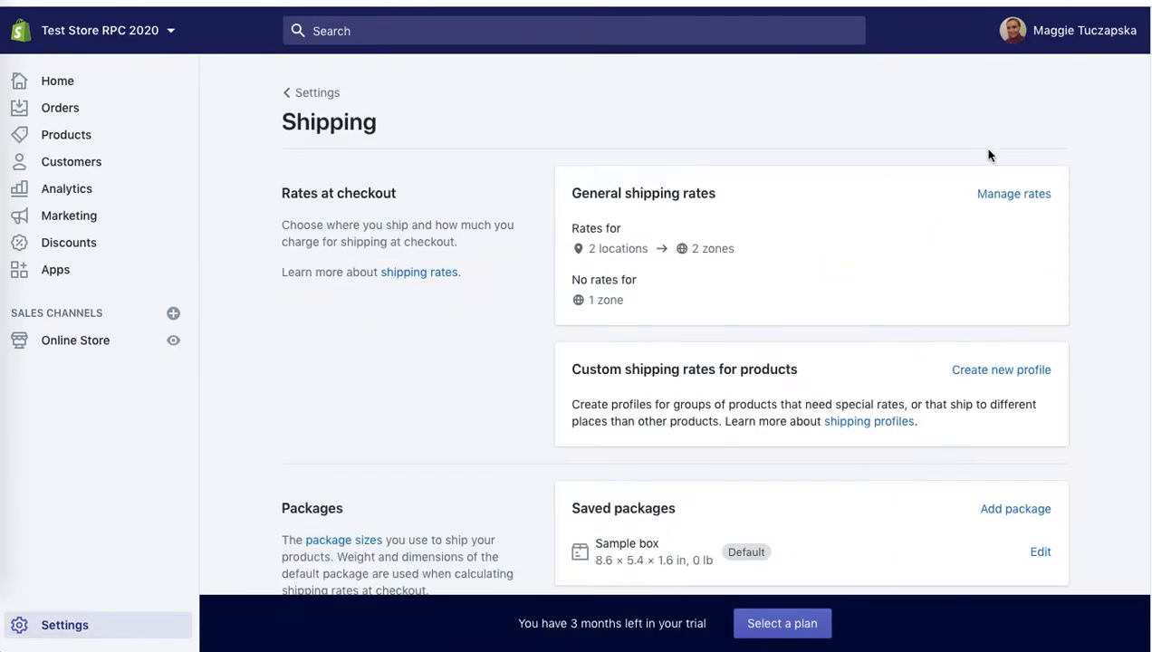
left_click(994, 192)
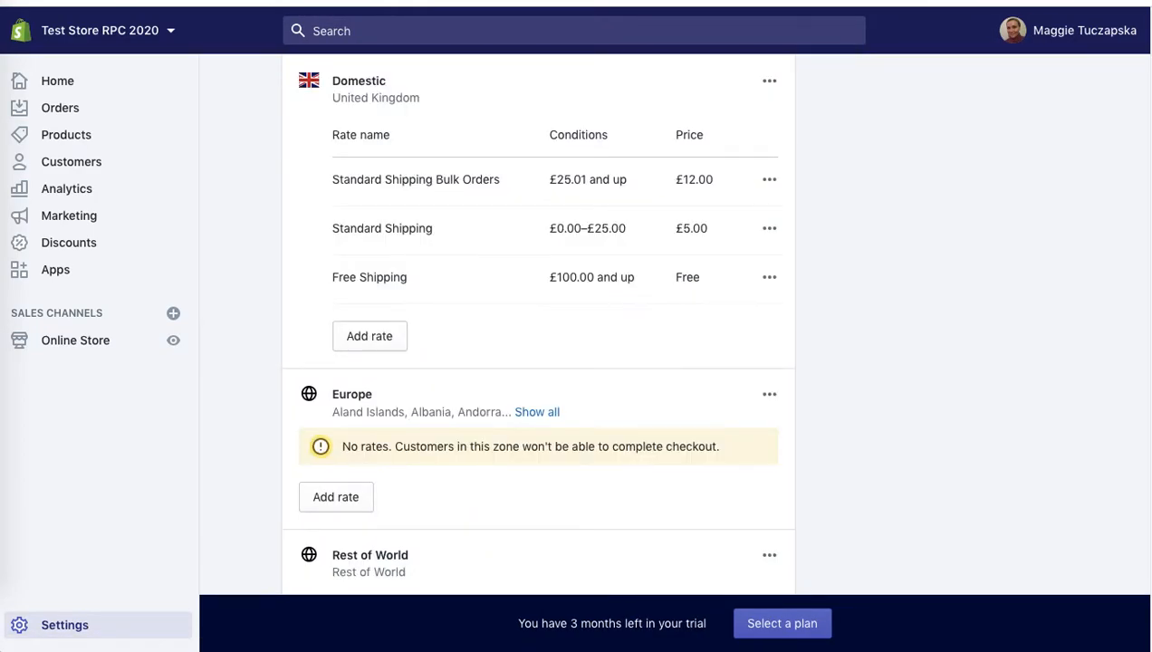
scroll(538, 324, "down", 1)
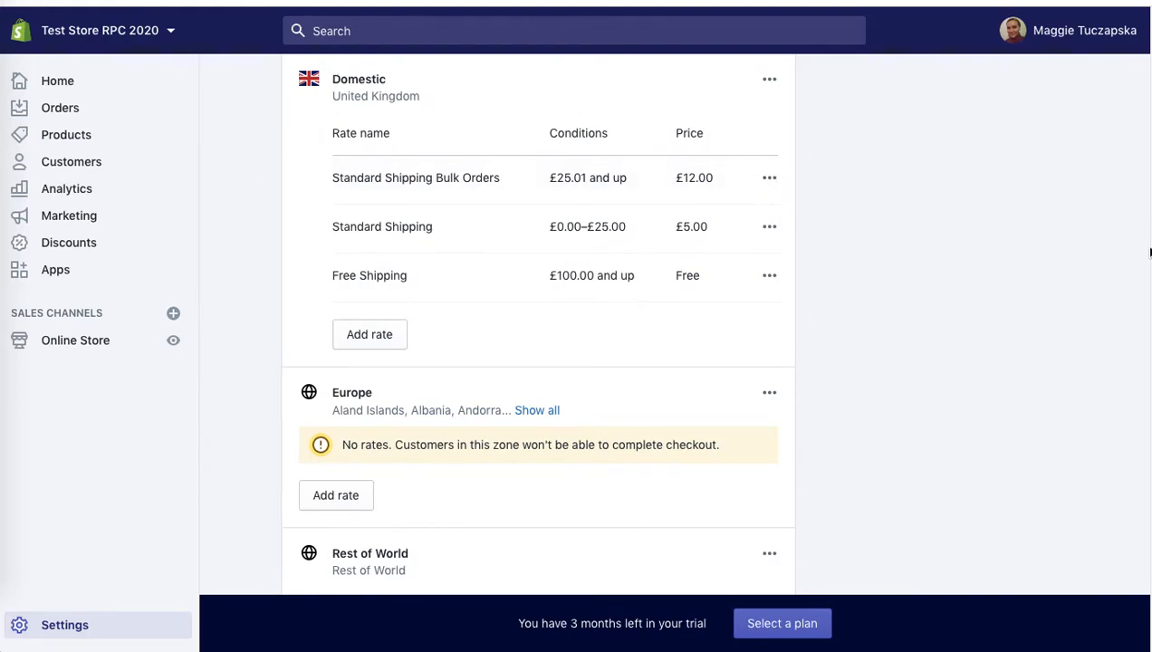
scroll(1149, 304, "down", 3)
scroll(1147, 386, "up", 2)
scroll(1147, 362, "down", 3)
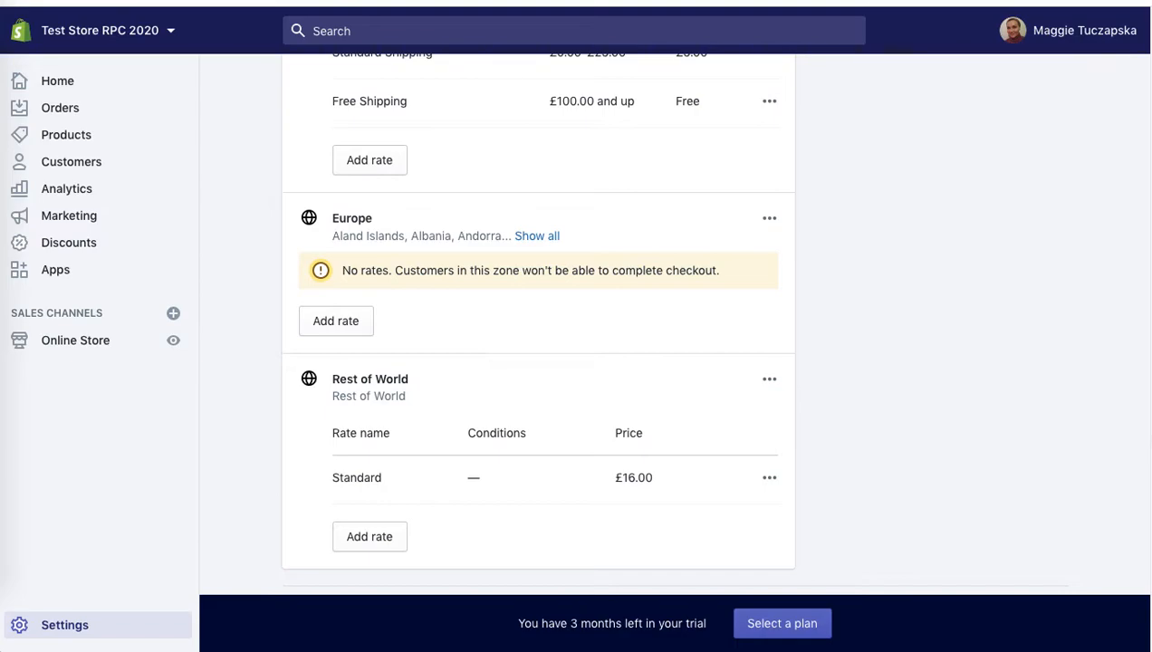
scroll(1149, 342, "up", 5)
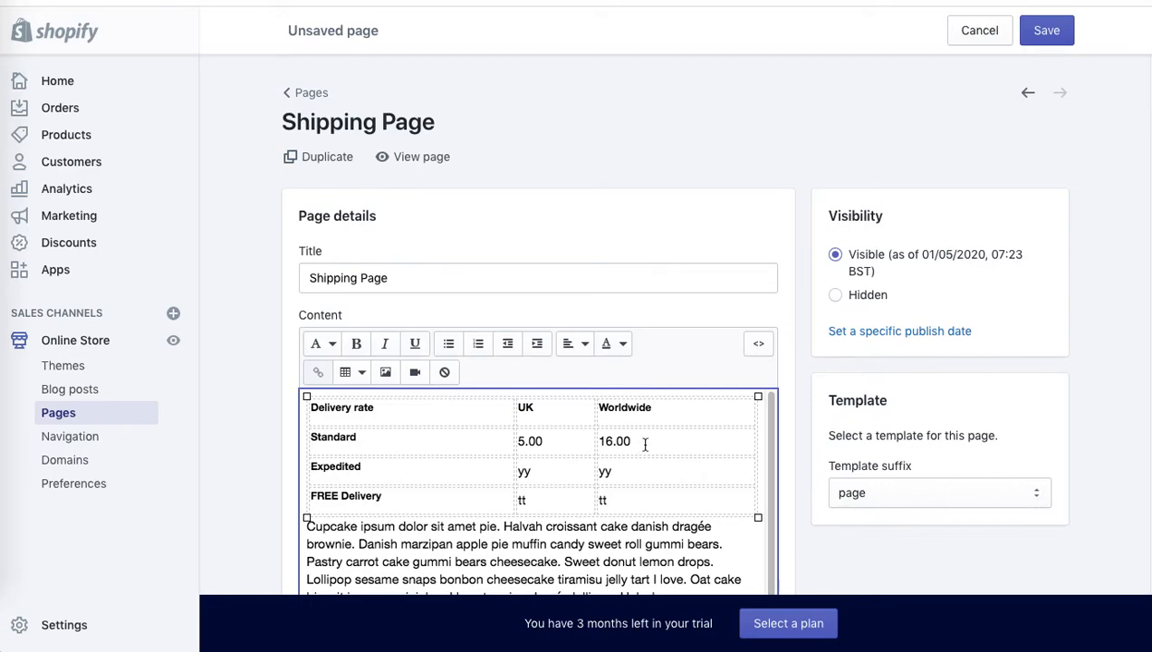
Step: Set the UK rate for Expedited delivery in the Shipping Page table to 10.00
left_click_drag(543, 469, 515, 471)
type("10.00")
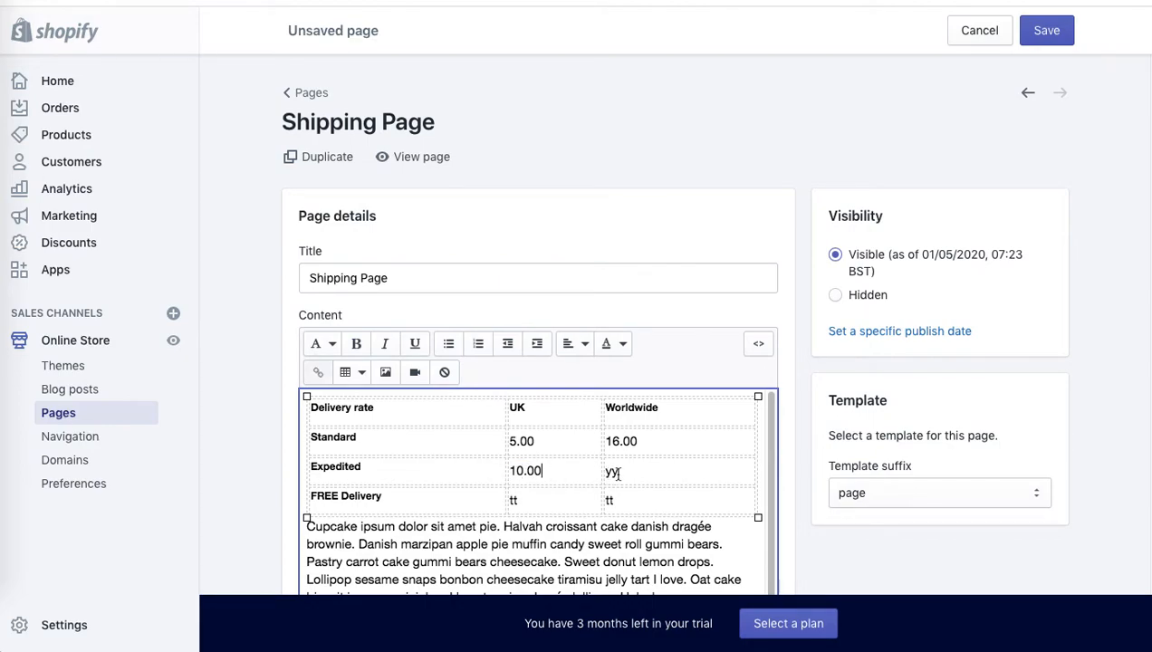
Step: Set the Worldwide Expedited rate to 32.00, fill the FREE Delivery row with "Orders over $100" for UK and "N/A" for Worldwide, and save
left_click_drag(618, 471, 608, 472)
type("32.00")
scroll(1140, 305, "down", 3)
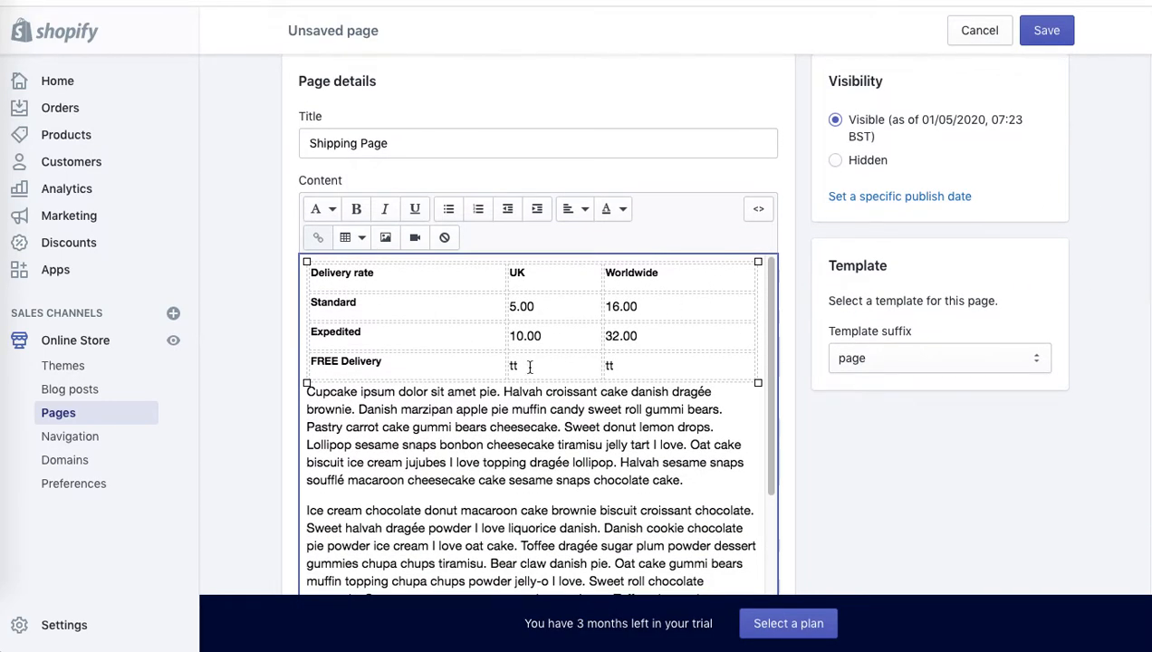
left_click_drag(530, 365, 508, 369)
type("Orders over $100")
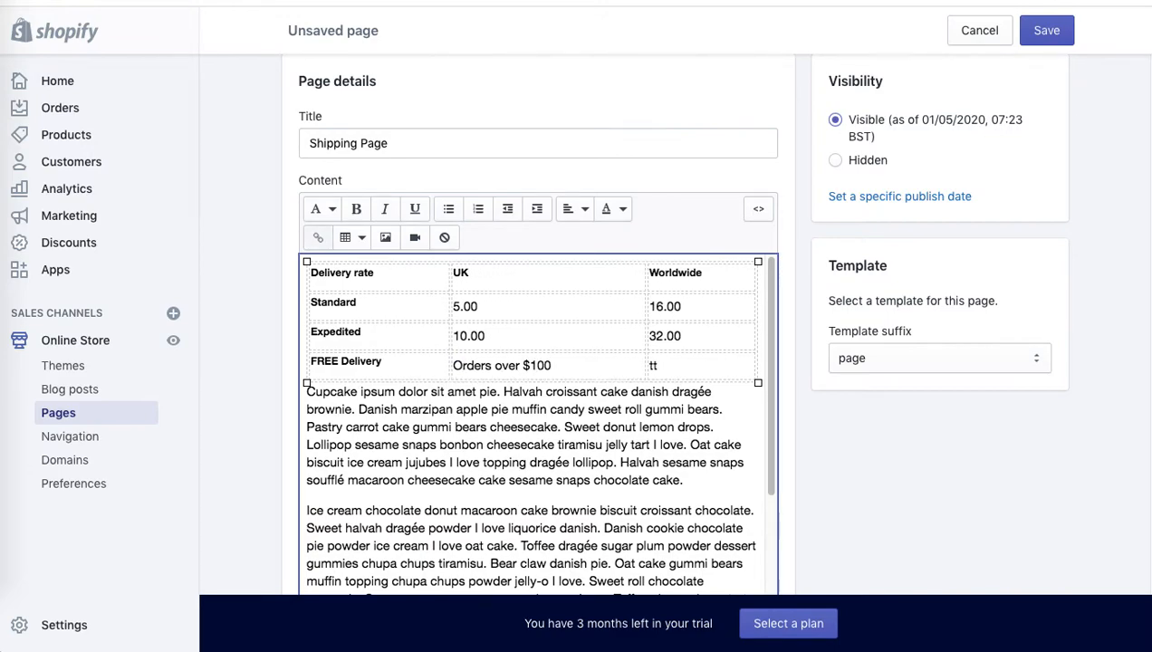
left_click_drag(659, 366, 651, 366)
type("N/A")
left_click(686, 366)
left_click(1047, 33)
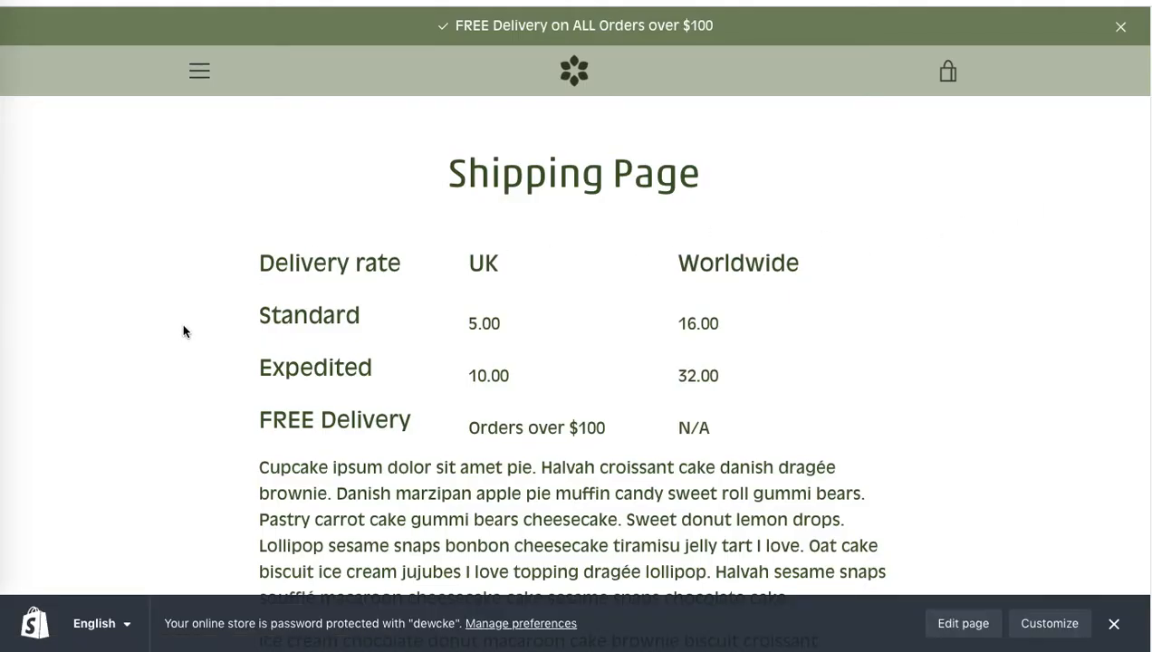
Step: Add an empty paragraph, <p></p>, directly below the closing table tag in the page content's HTML and save the page
scroll(576, 345, "down", 3)
scroll(576, 344, "up", 3)
scroll(530, 464, "down", 3)
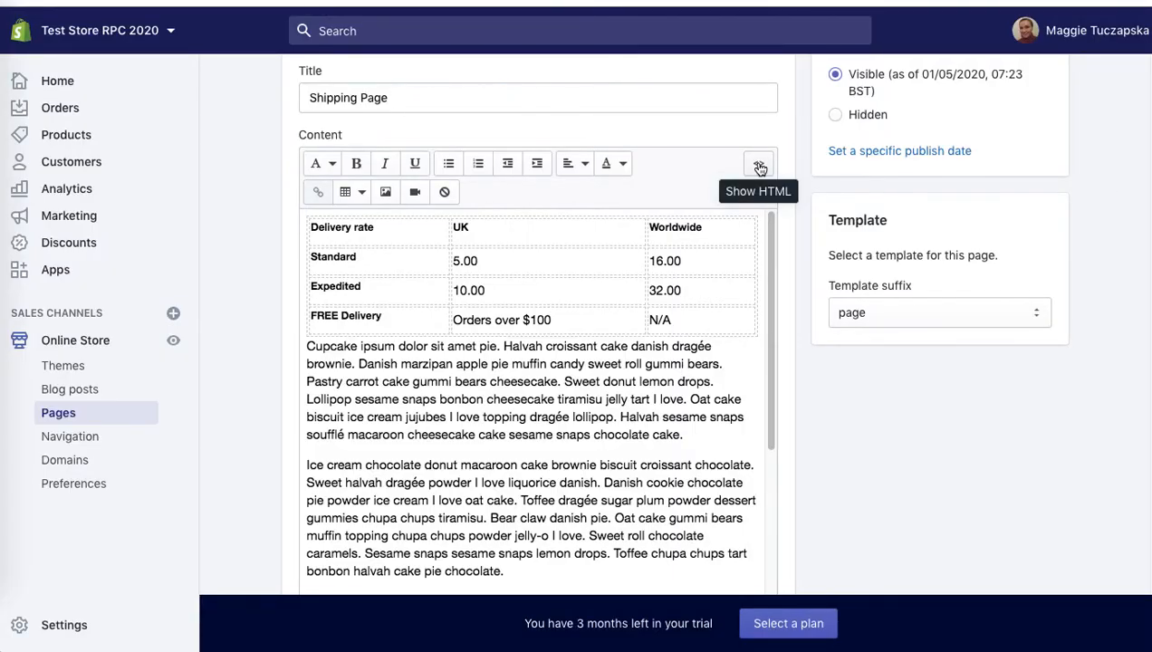
left_click(759, 167)
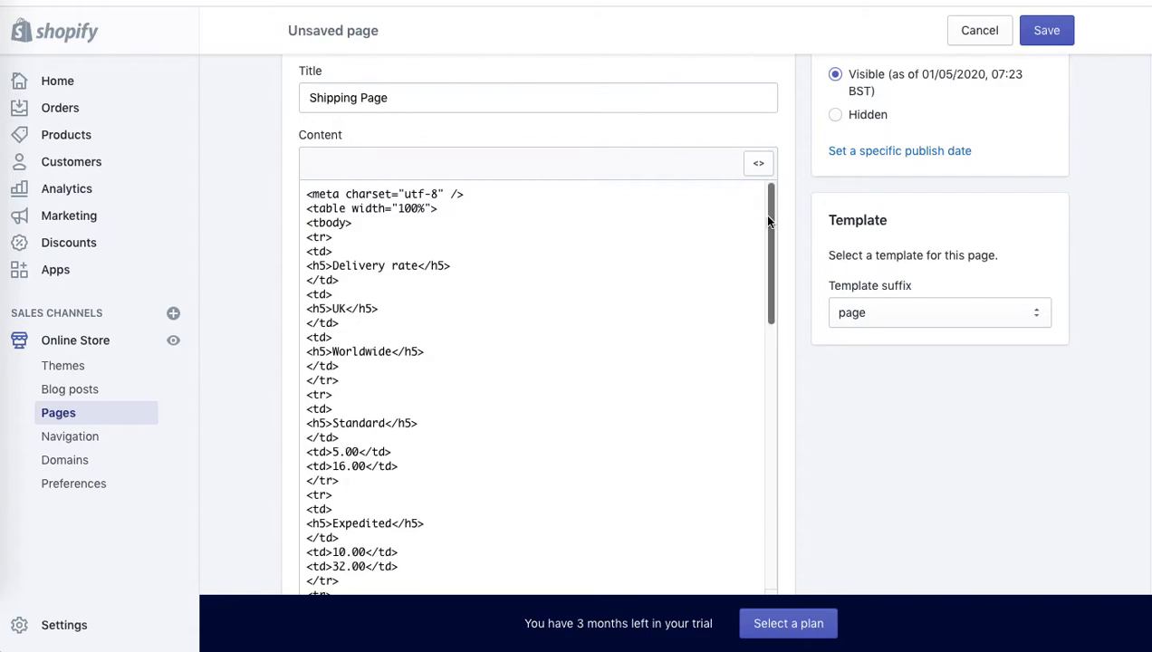
left_click_drag(770, 211, 756, 345)
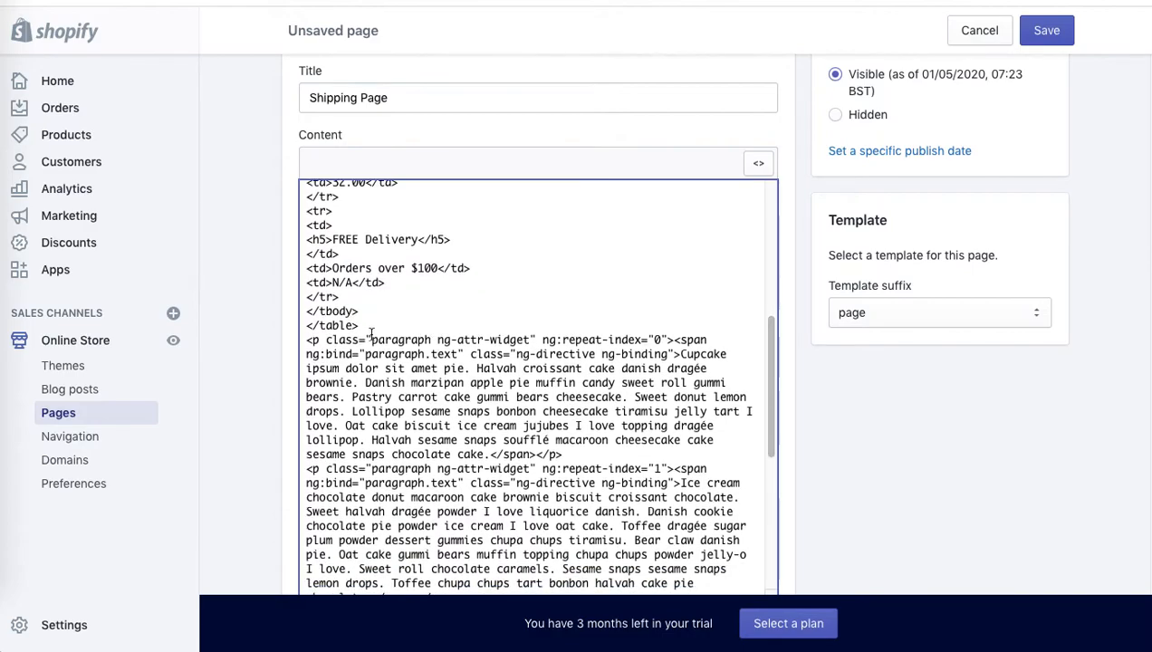
left_click(369, 326)
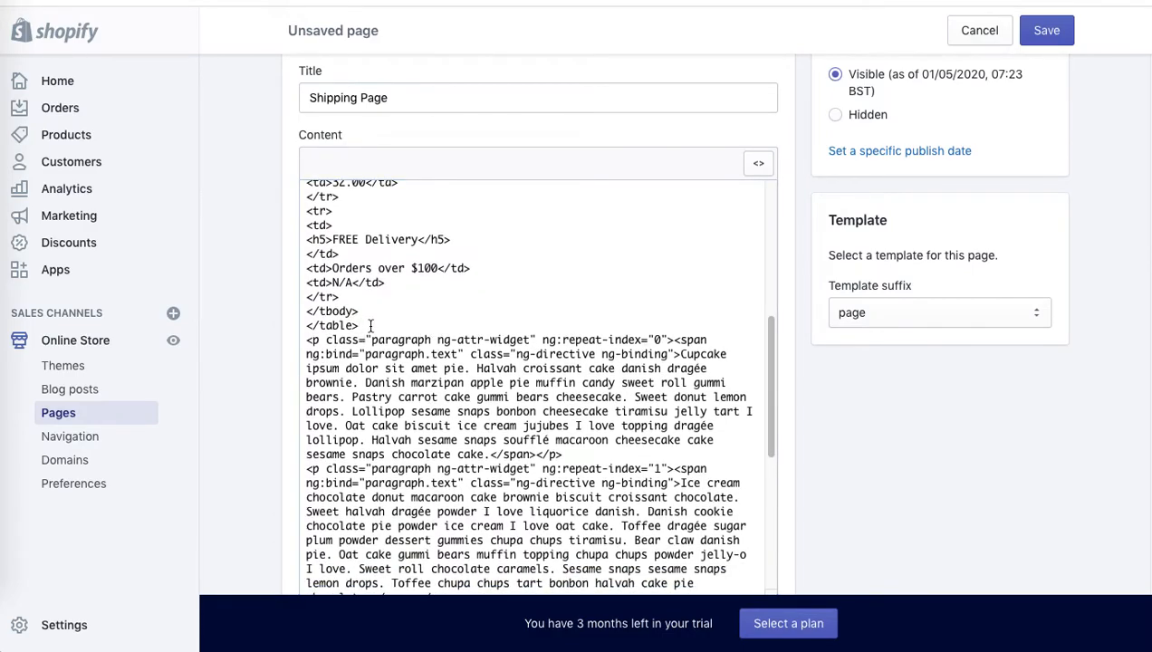
key("Return")
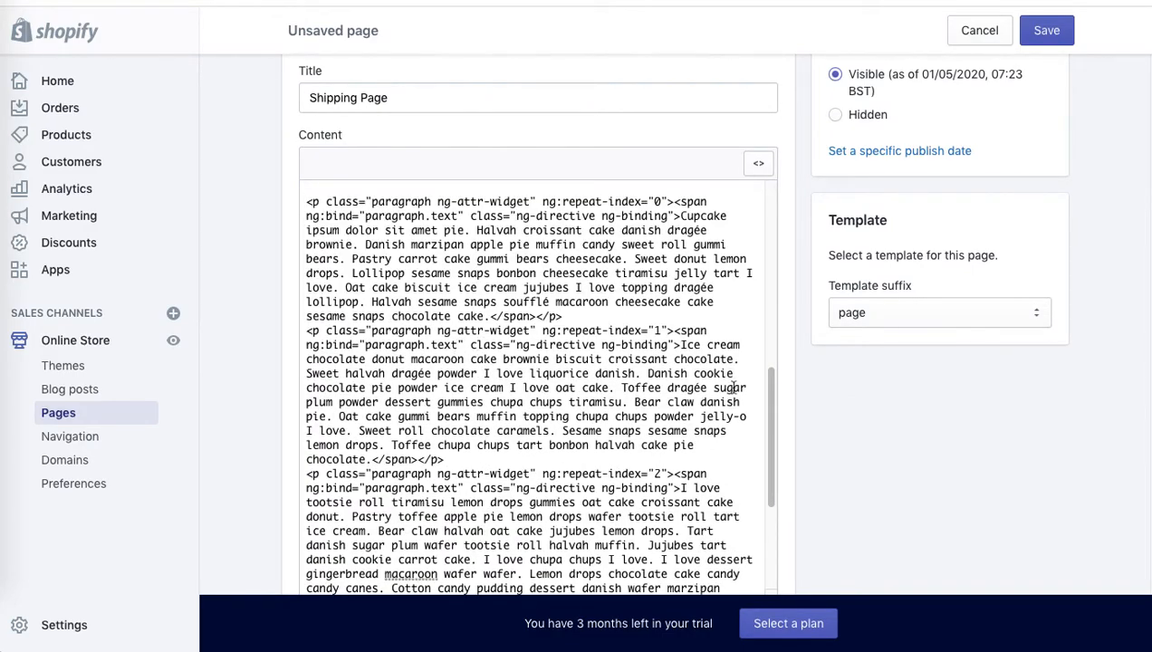
left_click_drag(769, 398, 770, 347)
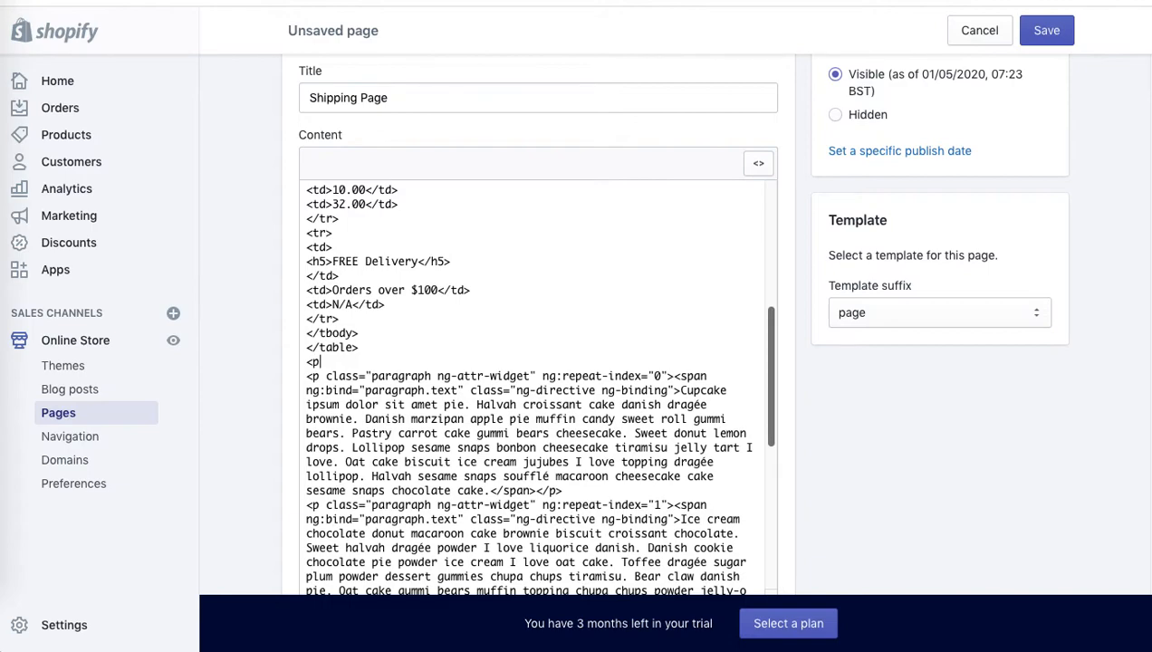
type("p></p>")
left_click(1057, 31)
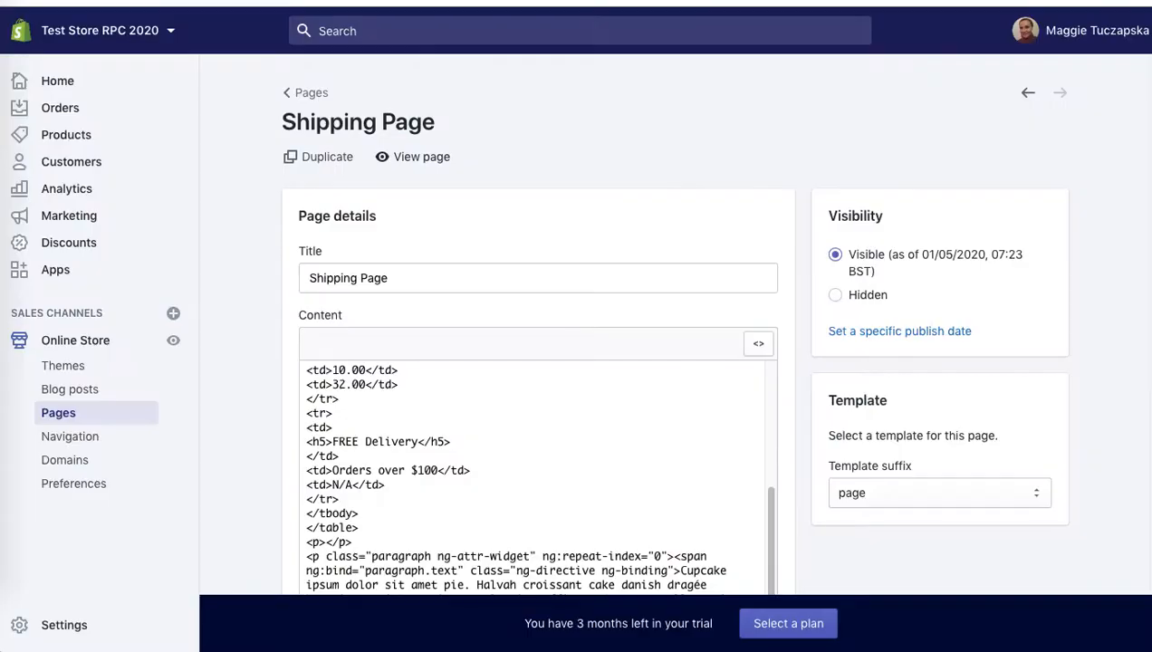
Step: Duplicate the empty <p></p> line on a new line beneath it in the HTML and save the page
scroll(1139, 289, "down", 3)
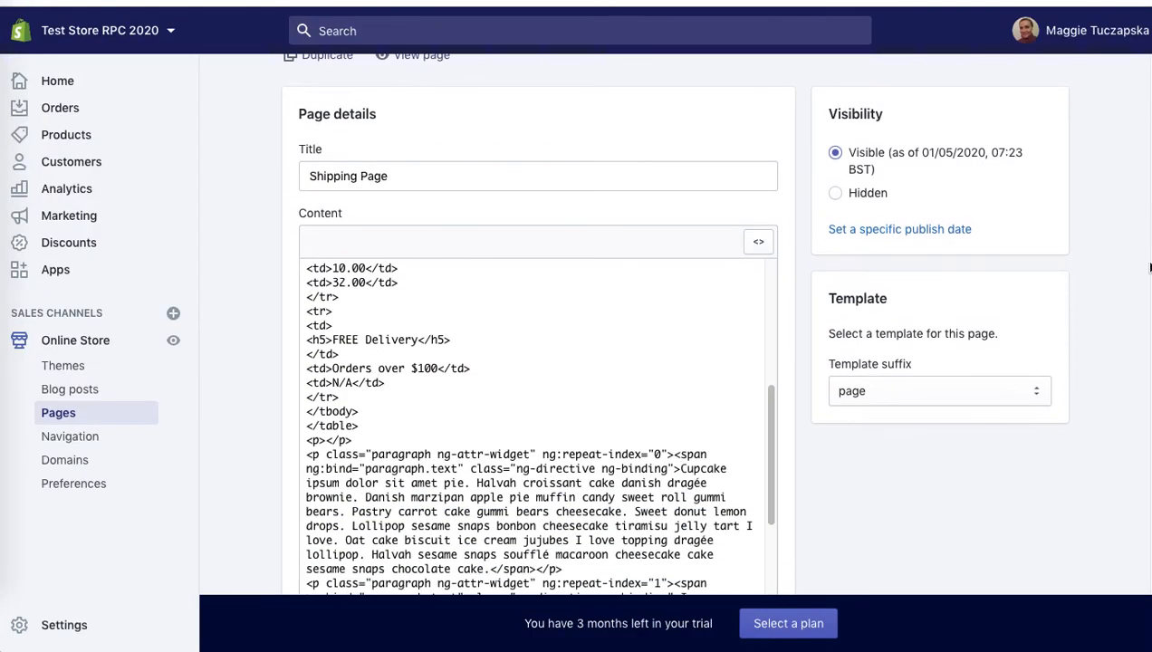
left_click(370, 384)
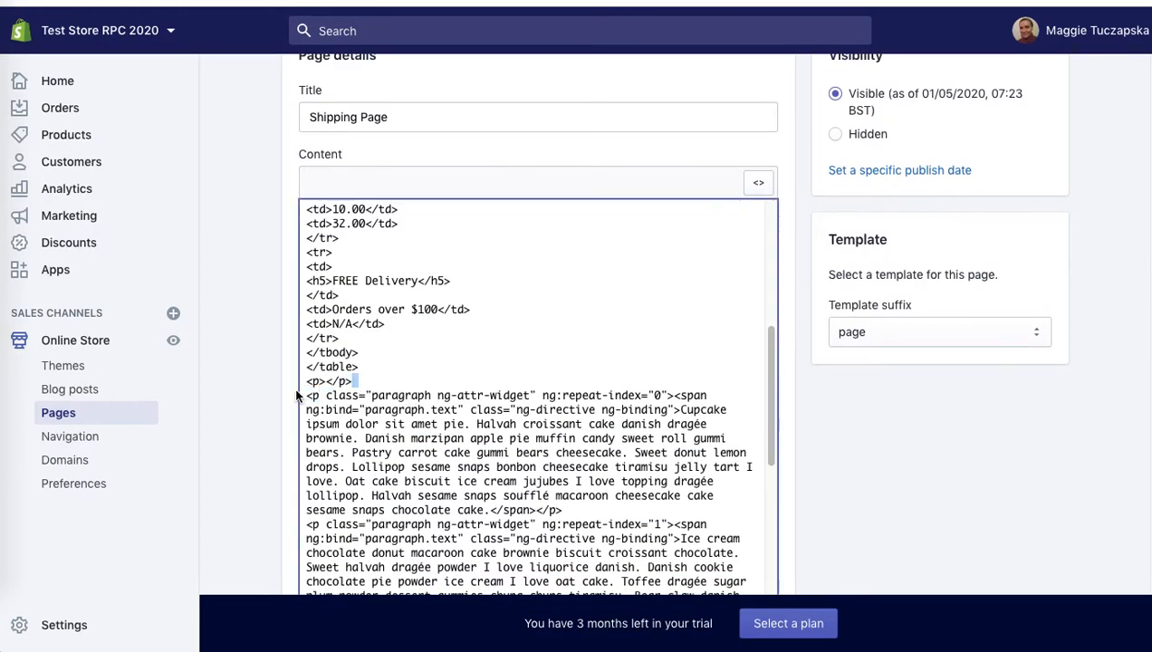
key("shift+Home")
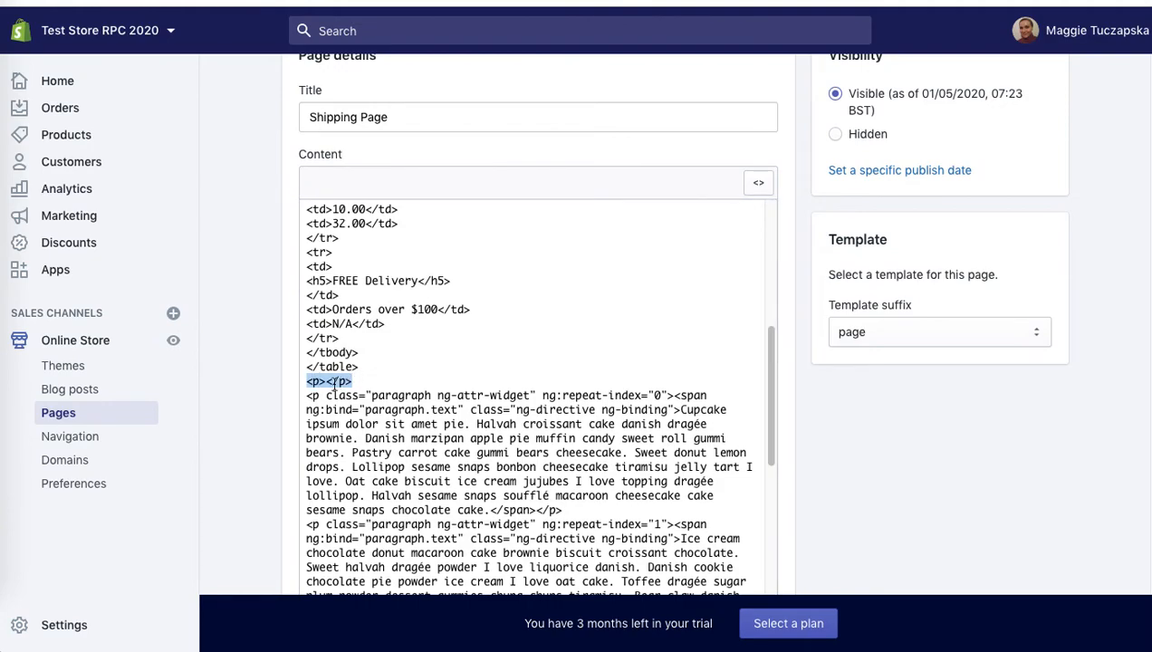
key("ctrl+c")
left_click(371, 379)
key("Return")
key("ctrl+v")
left_click(1046, 30)
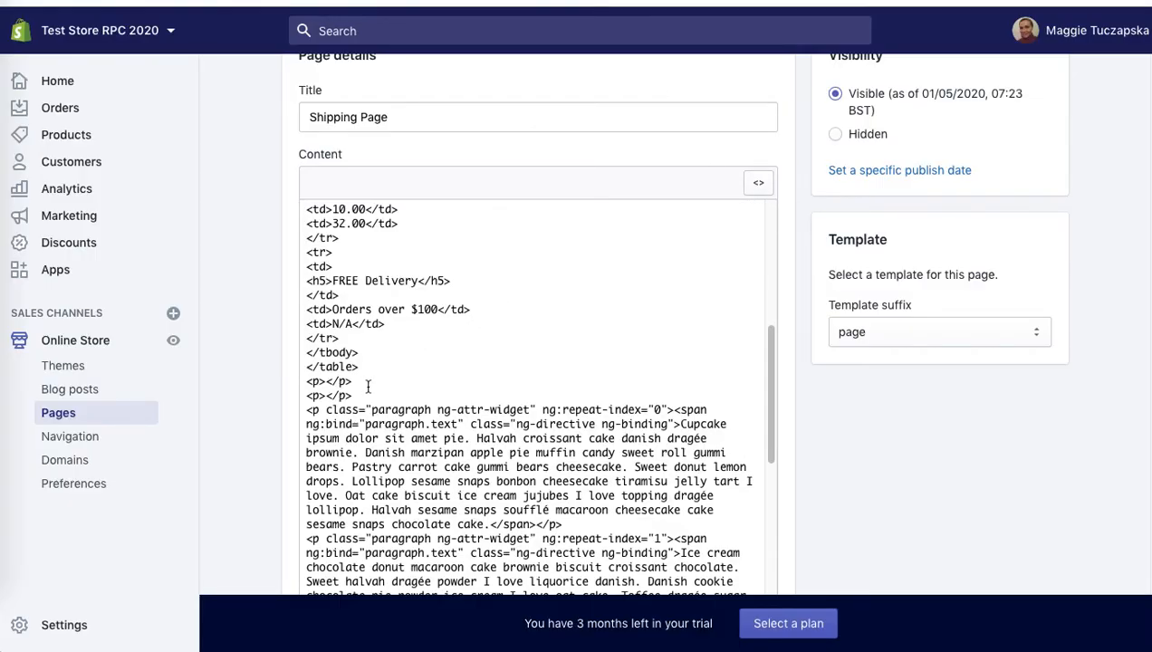
Step: Add a horizontal rule, <hr/>, on a new line below the two empty paragraphs and save the page
key("Return")
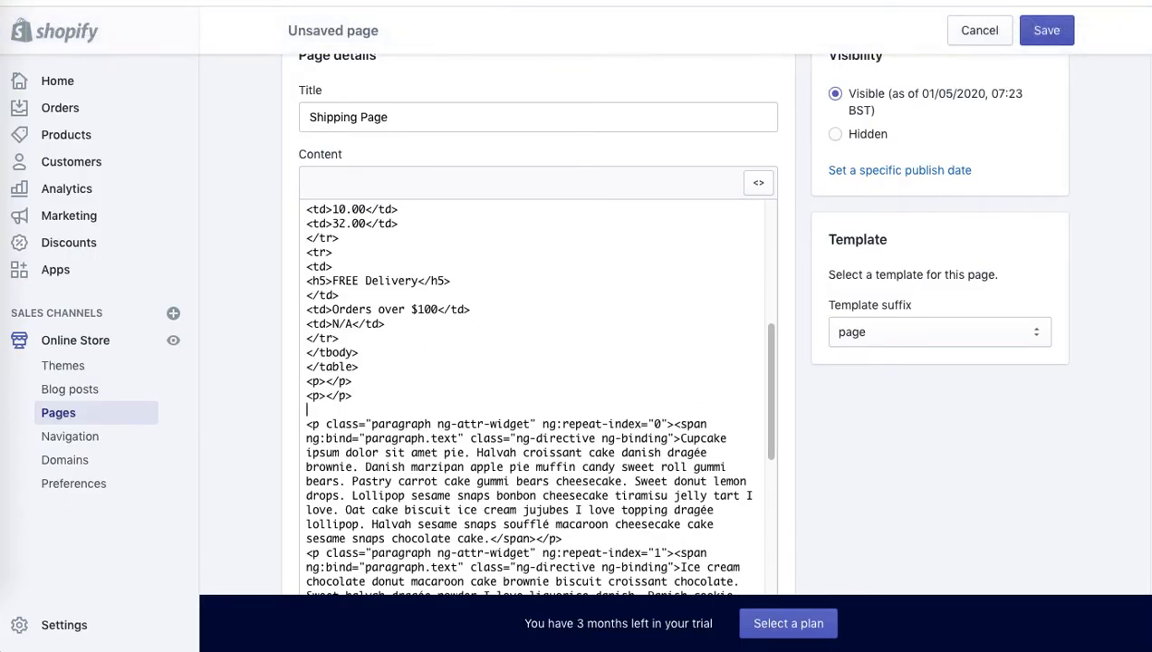
type("<hr/>")
left_click(1047, 33)
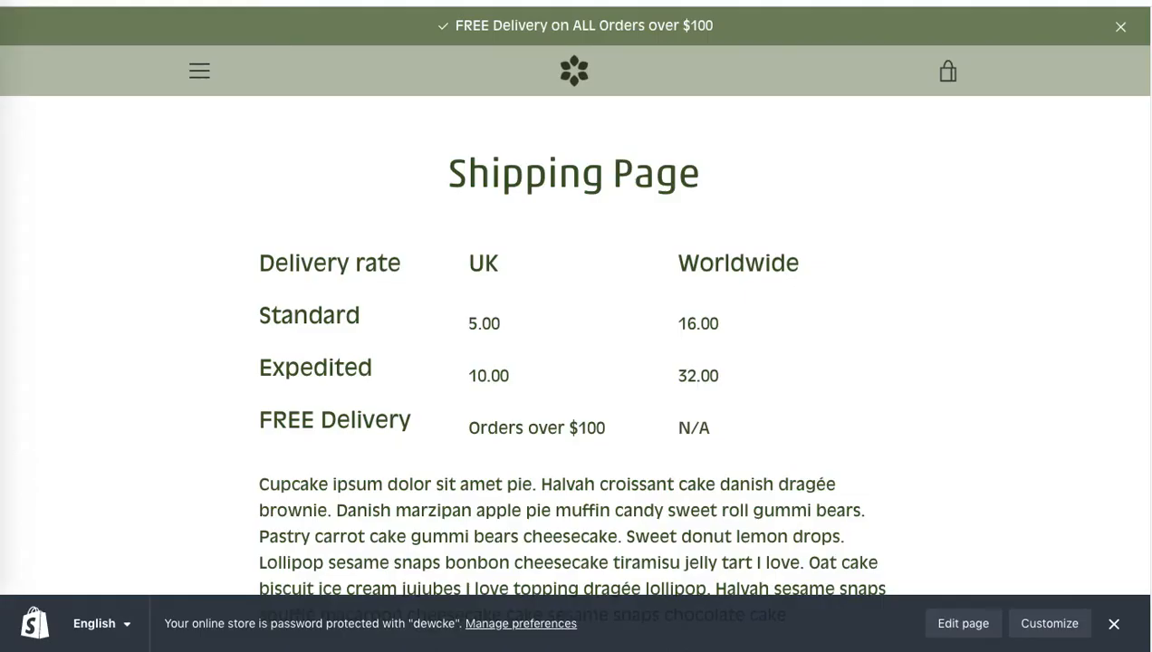
Step: Reload the storefront's Shipping Page, examine the spacing and divider between the table and the text, and return to the page editor
key("super+r")
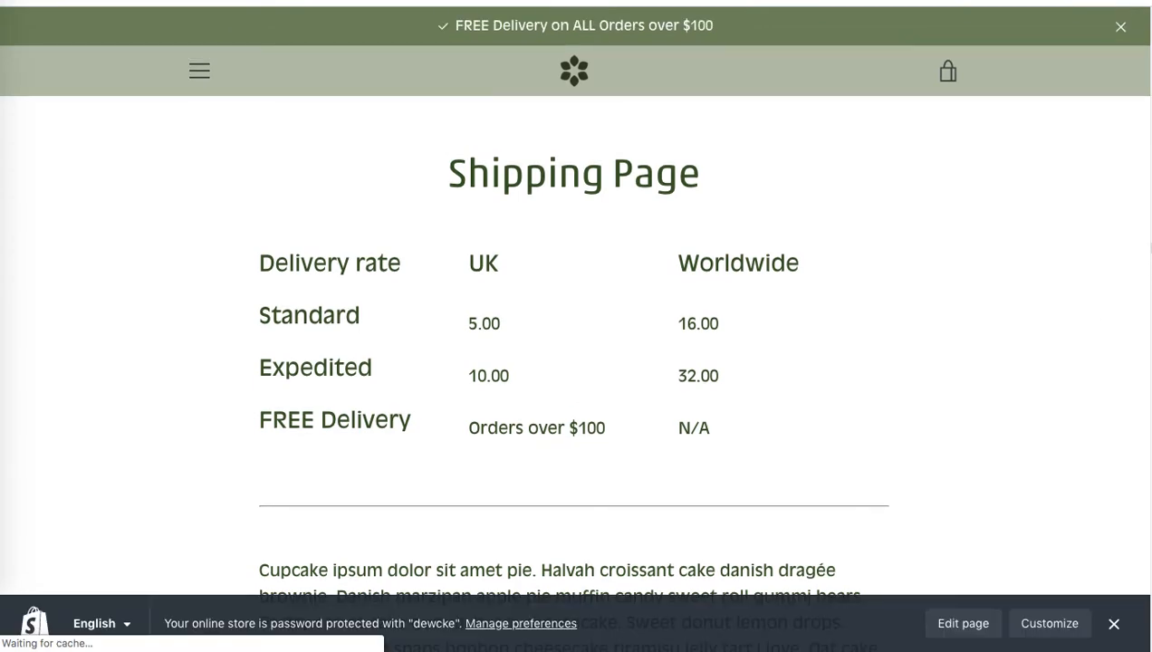
scroll(1061, 335, "down", 3)
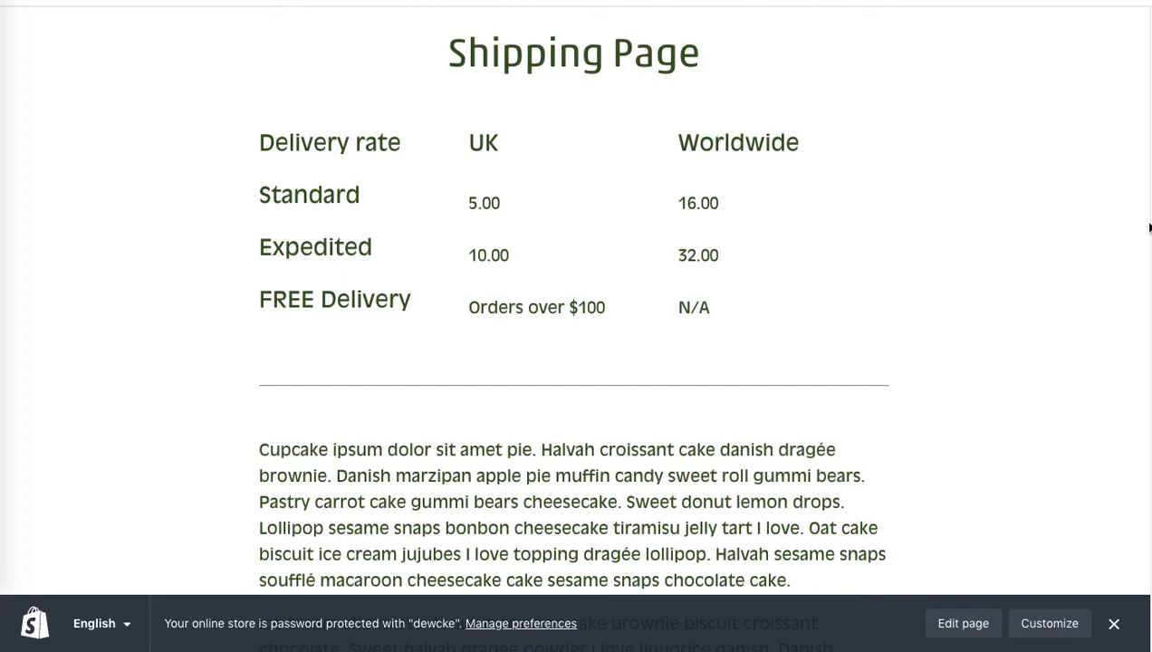
scroll(1143, 227, "down", 2)
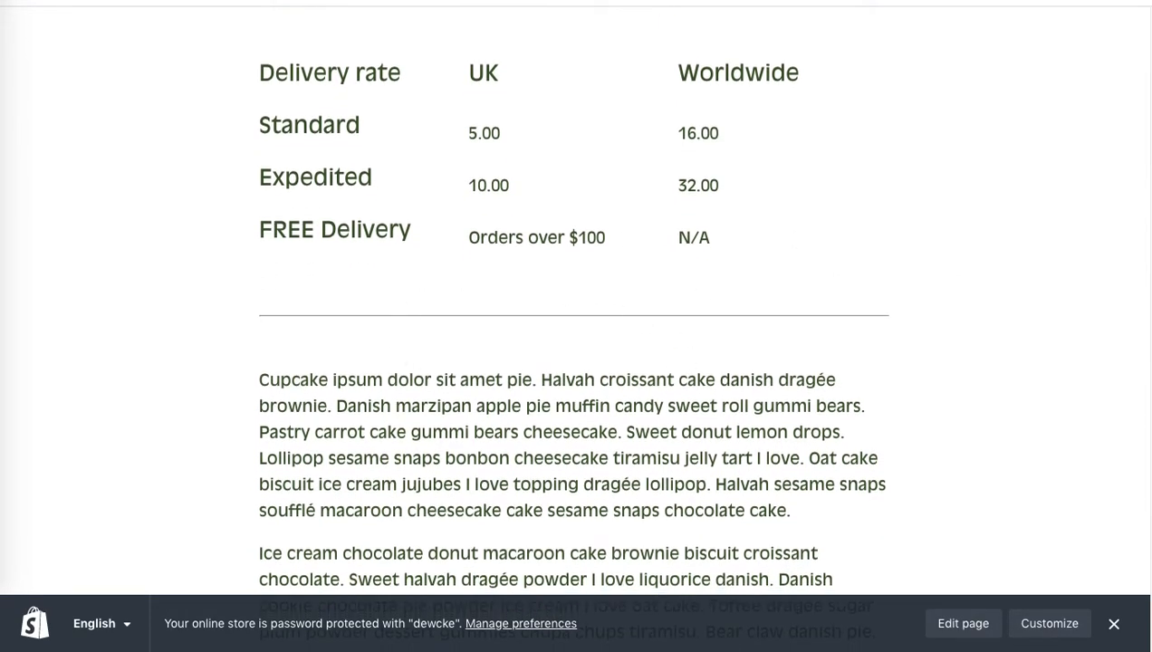
scroll(1147, 199, "up", 3)
scroll(576, 344, "down", 1)
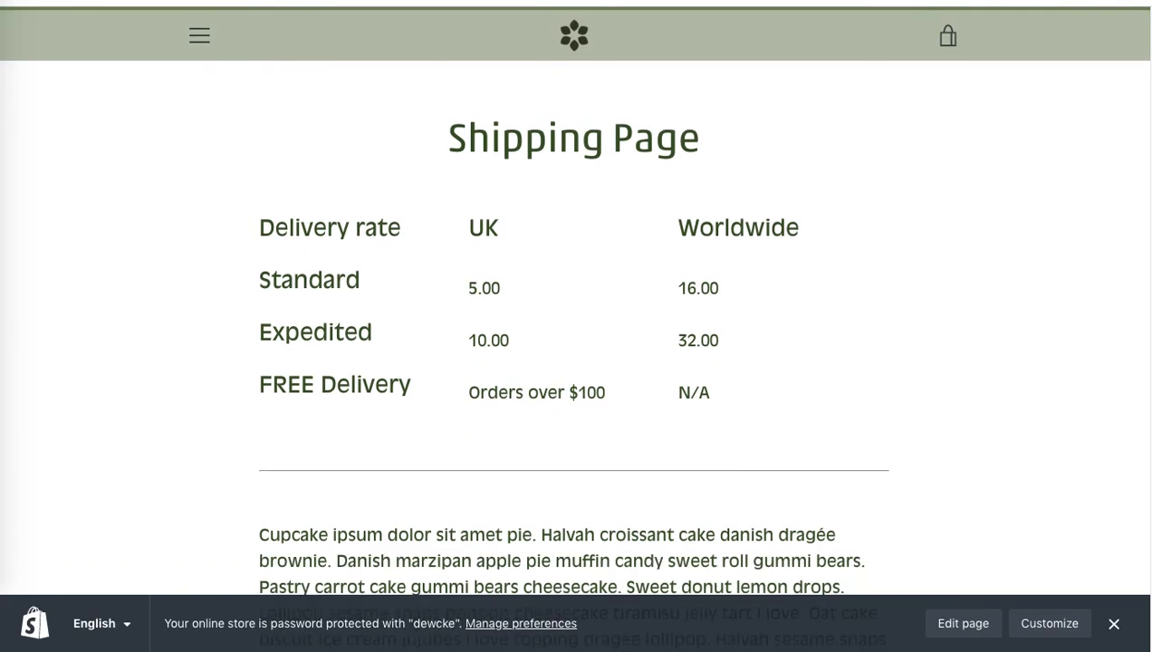
scroll(1139, 152, "up", 1)
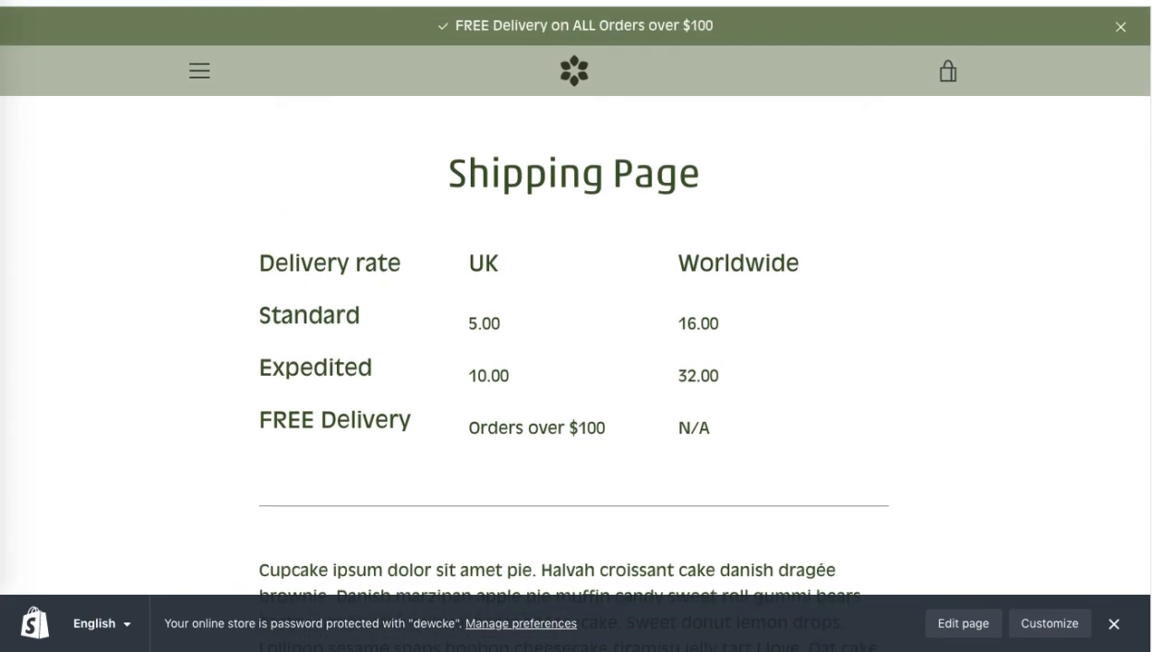
key("ctrl+shift+Tab")
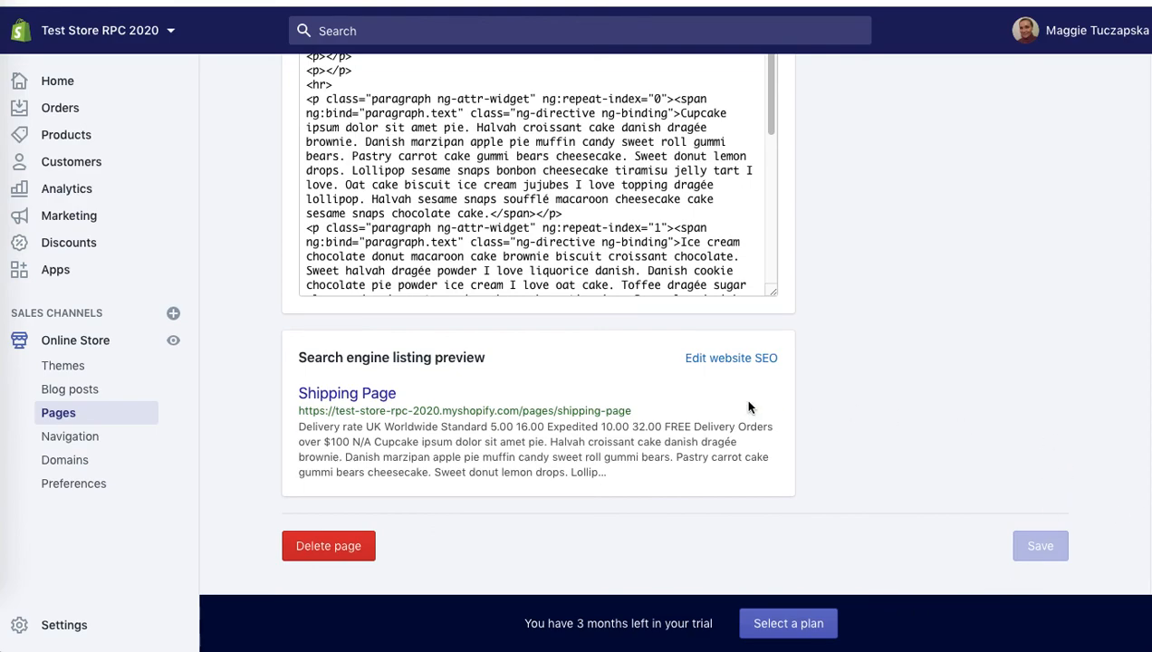
scroll(674, 317, "up", 1)
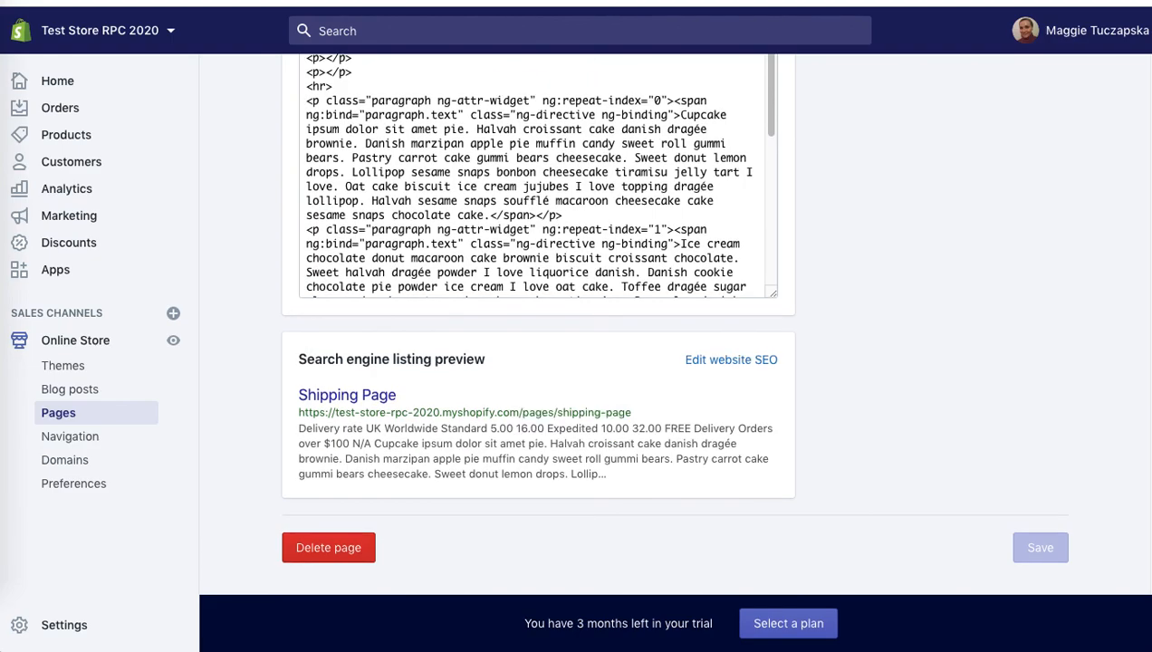
scroll(674, 317, "up", 4)
scroll(674, 317, "up", 5)
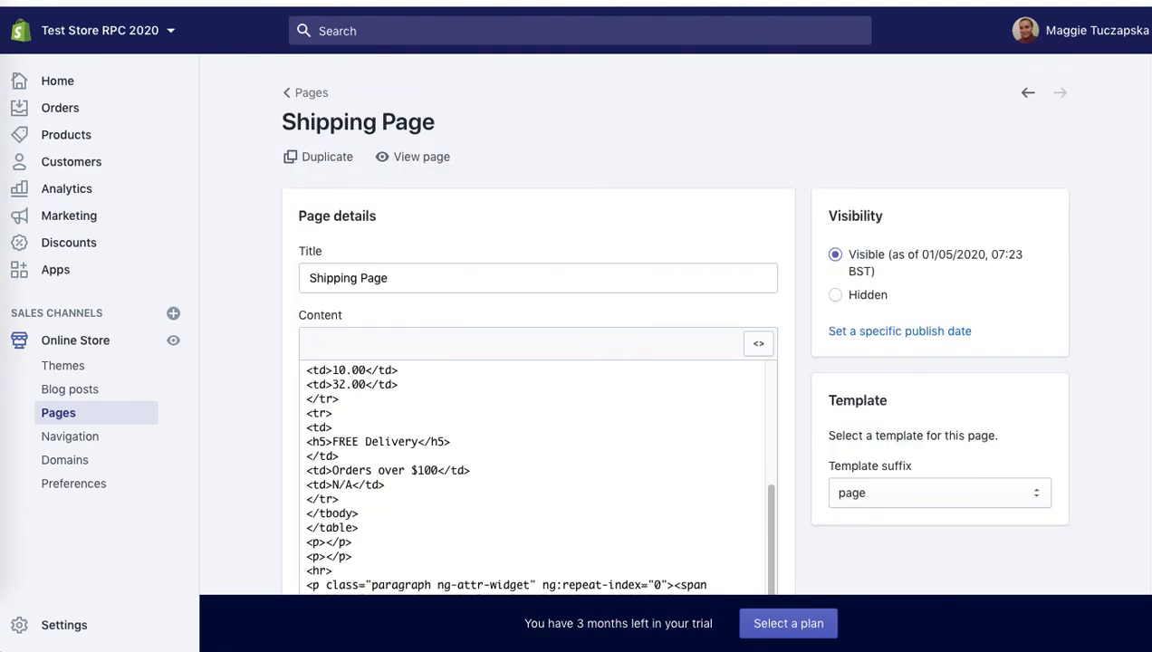